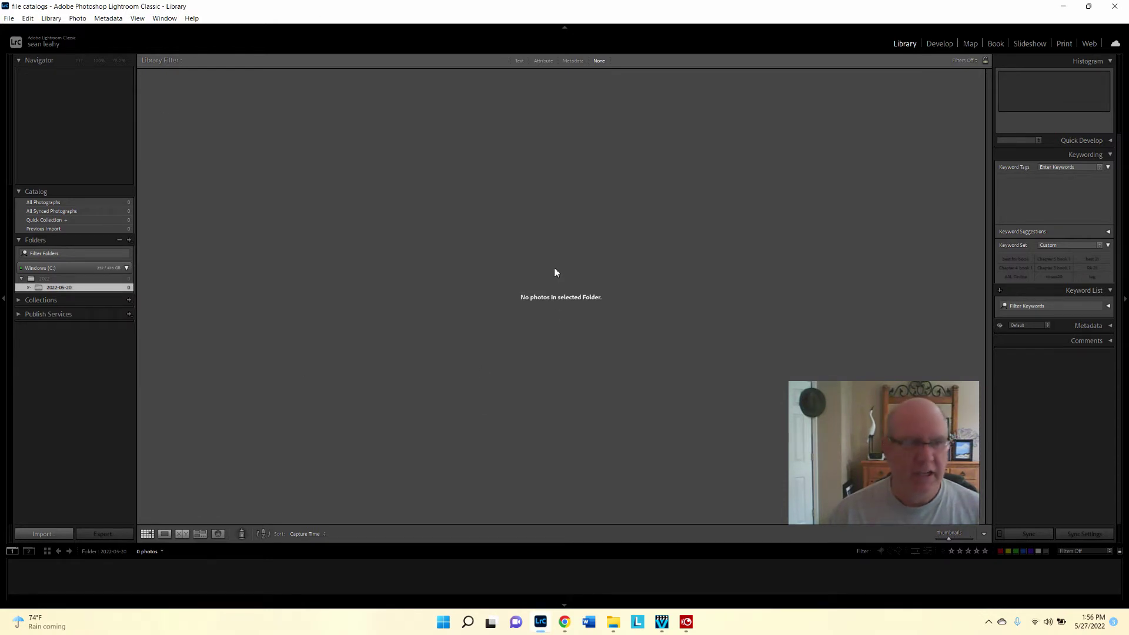
Start Import Photos and Video and choose Photos 2022 on the Seagate portable drive as source
left_click(9, 18)
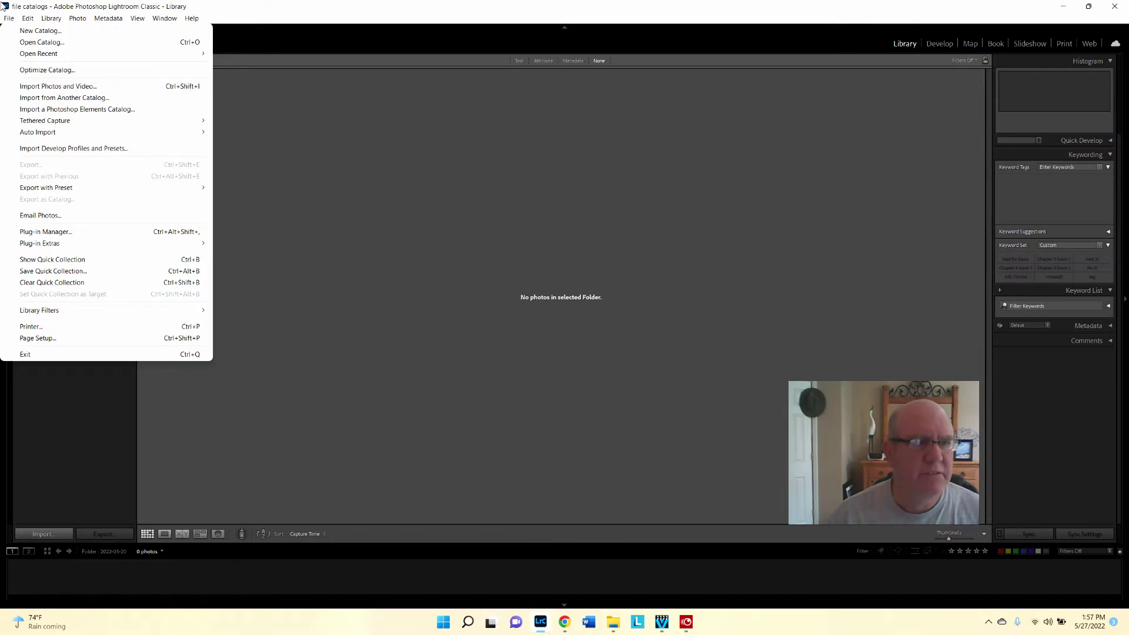
left_click(56, 86)
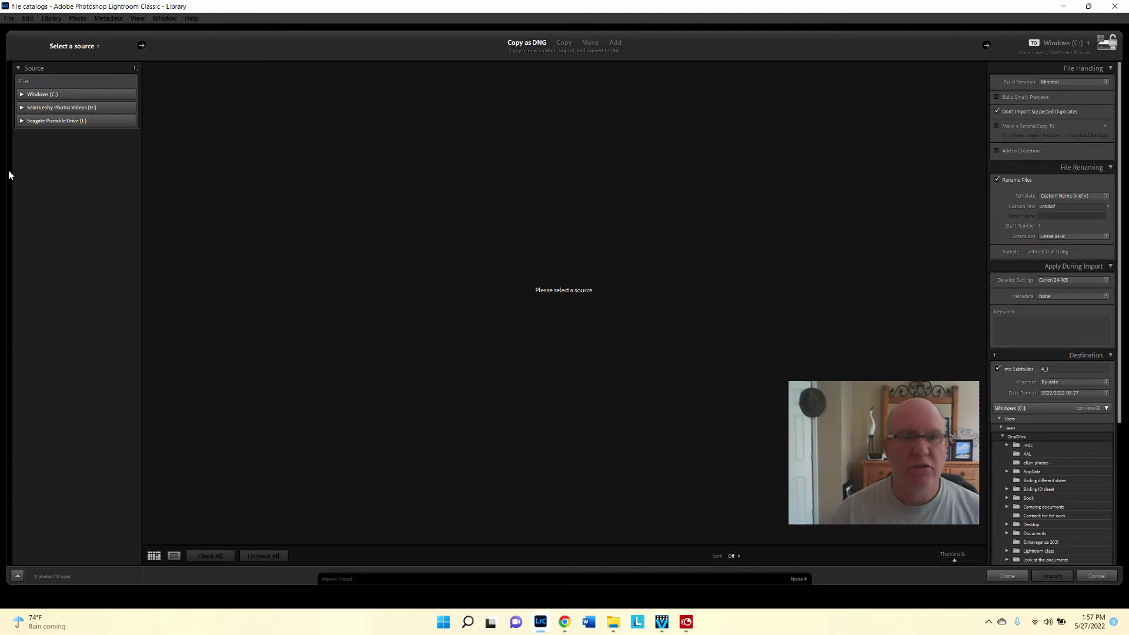
left_click(21, 120)
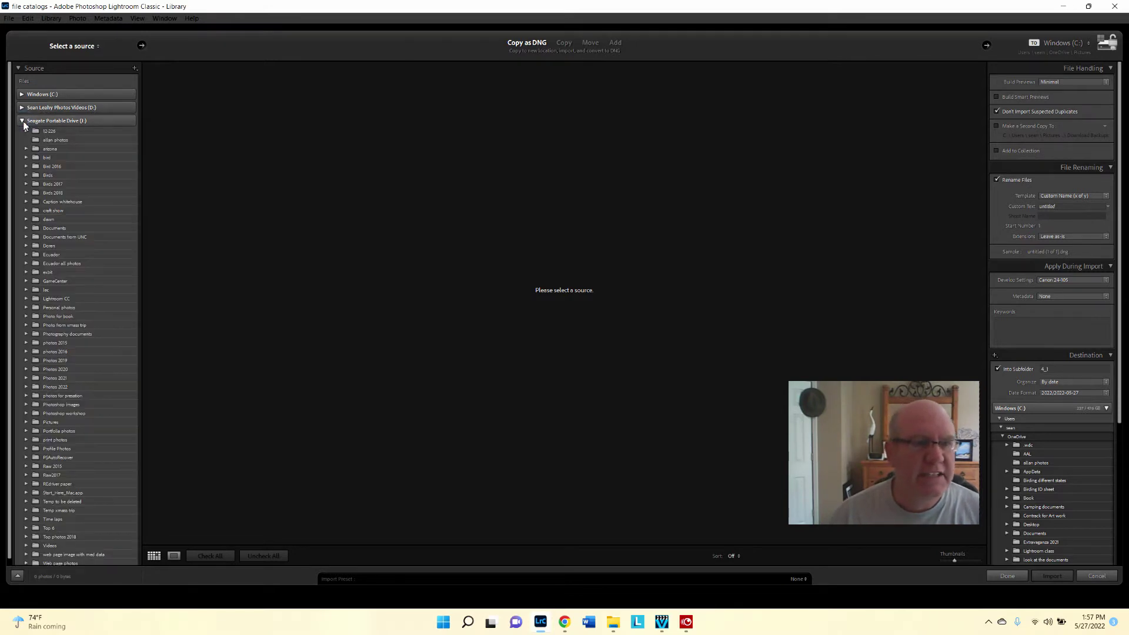
left_click(67, 388)
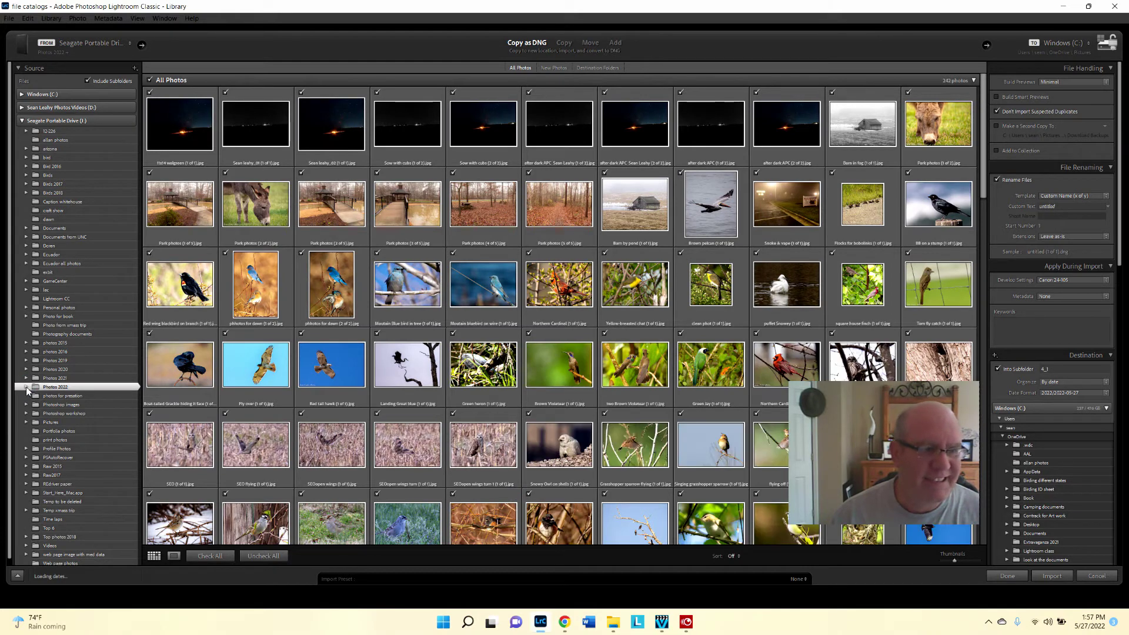
Expand Photos 2022 and make its New Catalog subfolder the import source
left_click(28, 387)
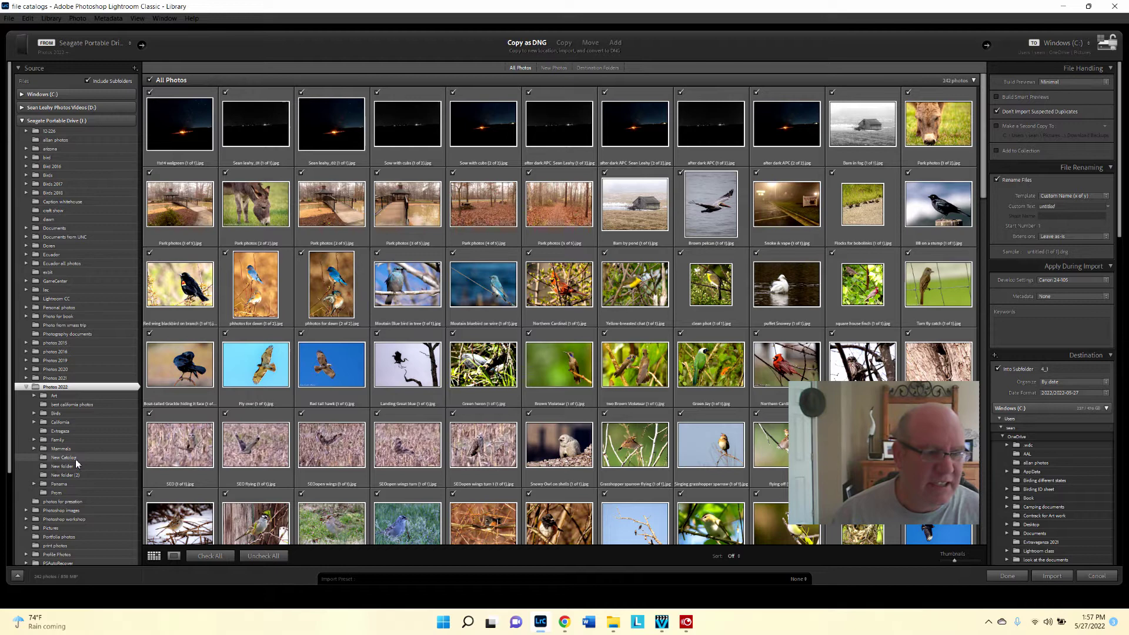
left_click(75, 462)
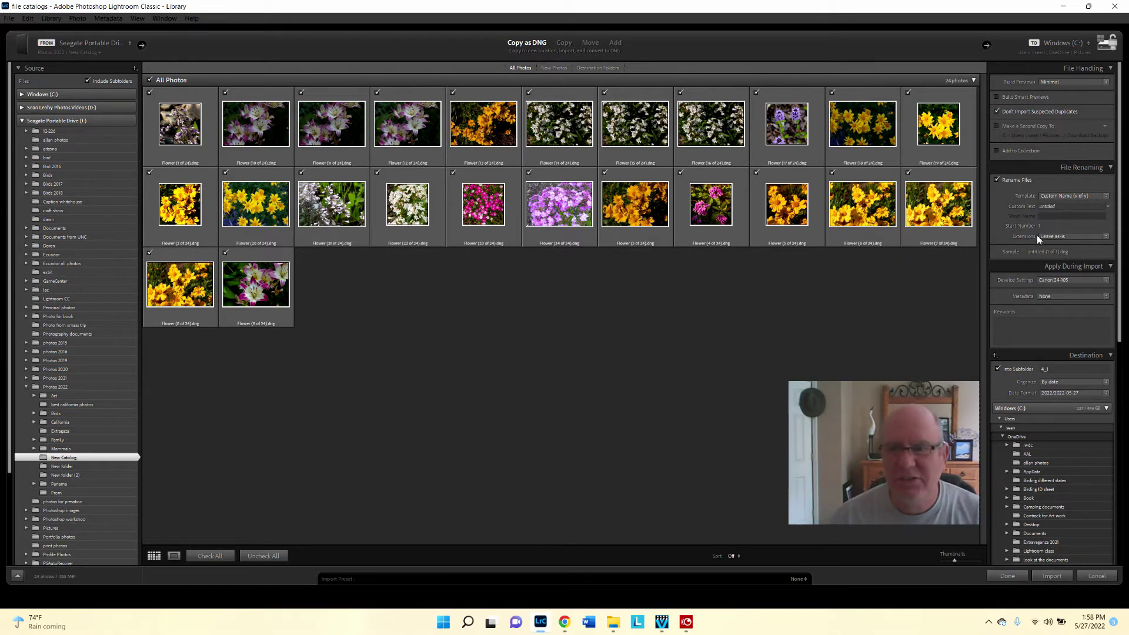
Apply the Canon 24-105 develop preset during import and move to the Keywords field
left_click(1107, 283)
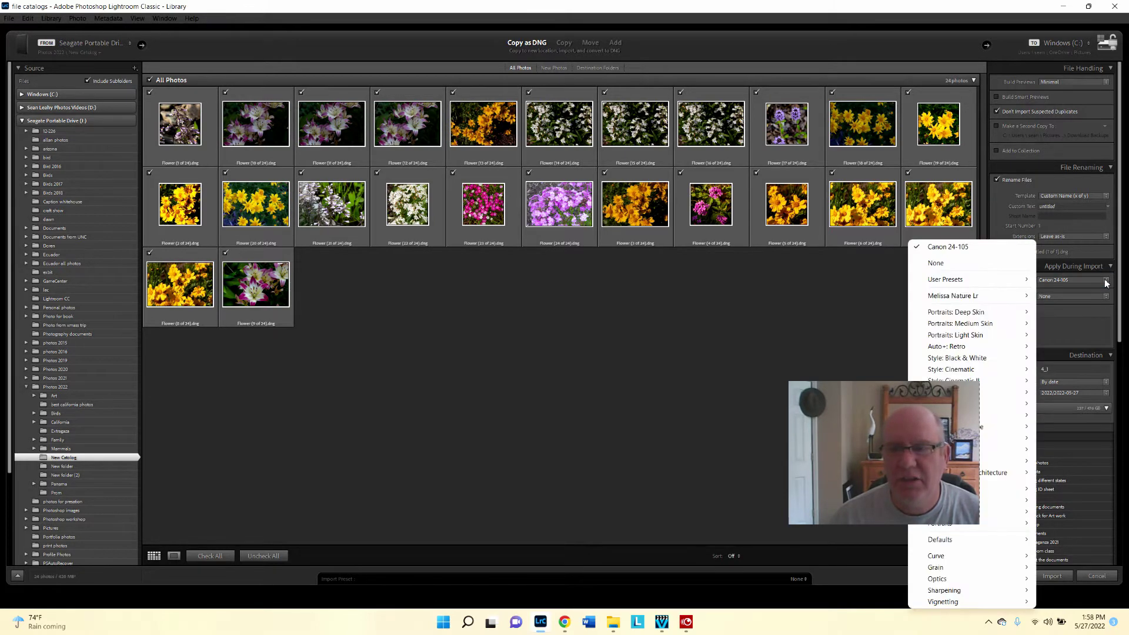
mouse_move(971, 279)
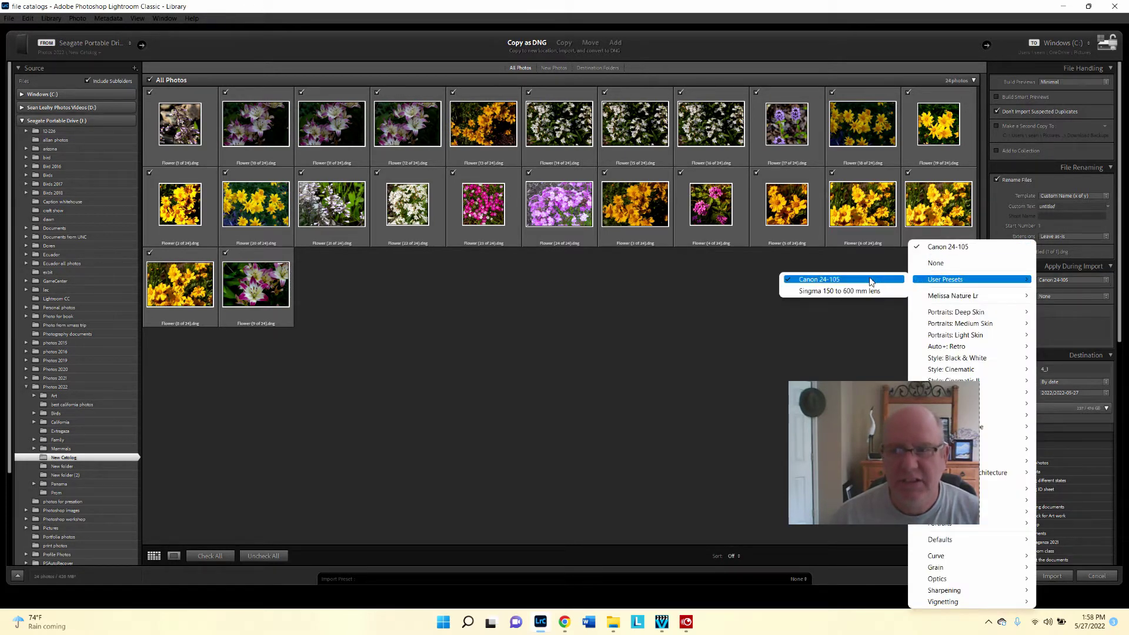
left_click(871, 281)
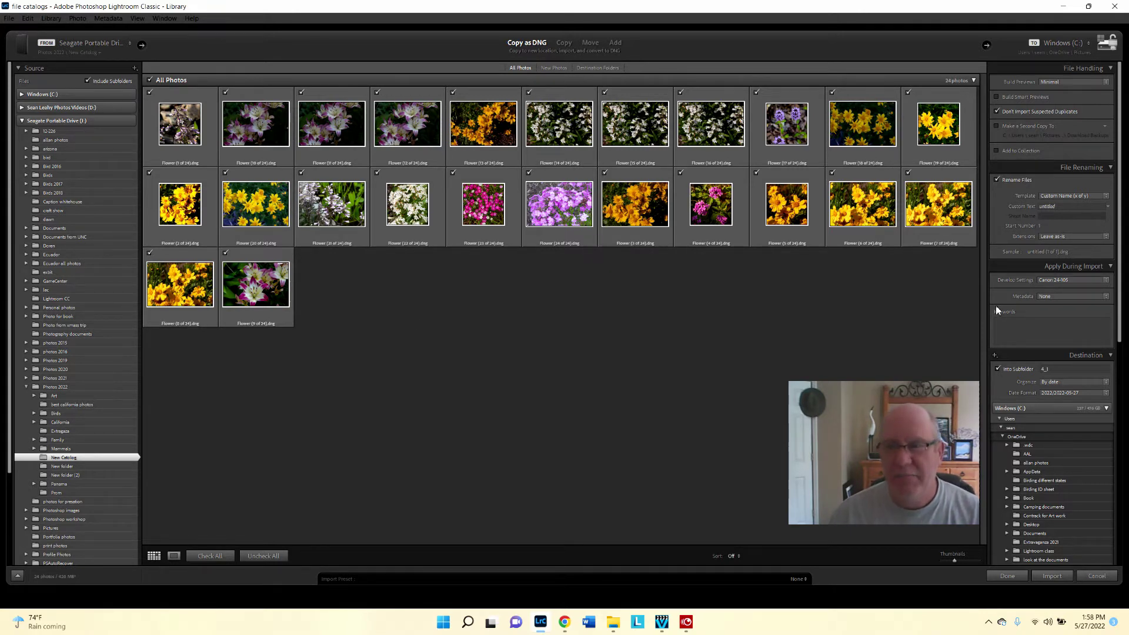
left_click(1057, 336)
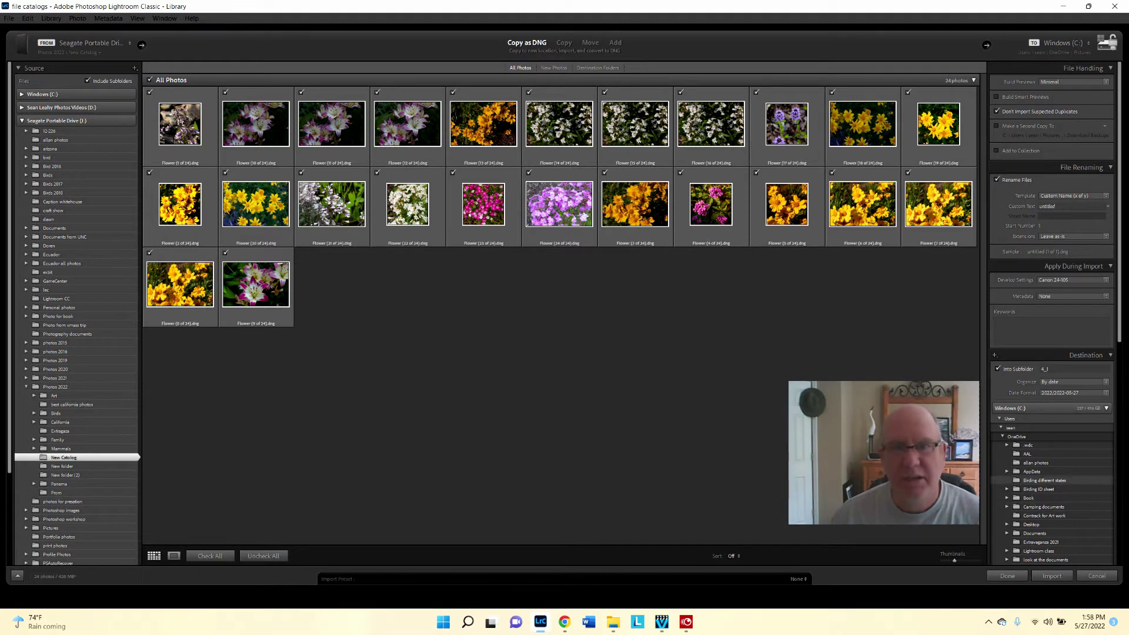
left_click_drag(1118, 320, 1119, 494)
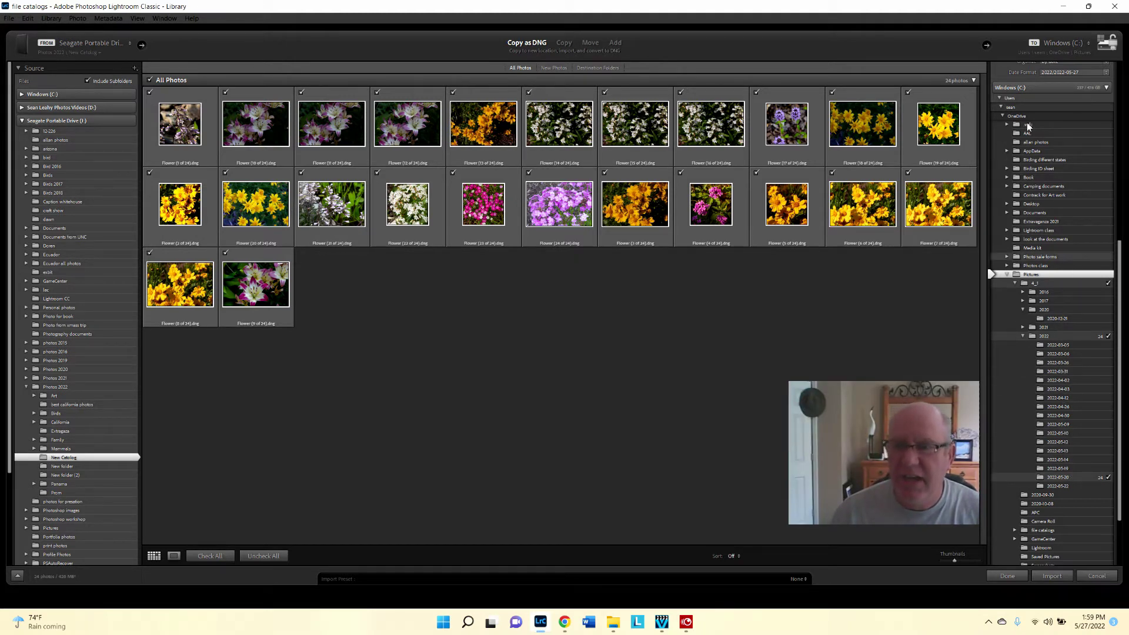
Import the 24 checked flower photos into the catalog and select the next thumbnail
left_click(1053, 577)
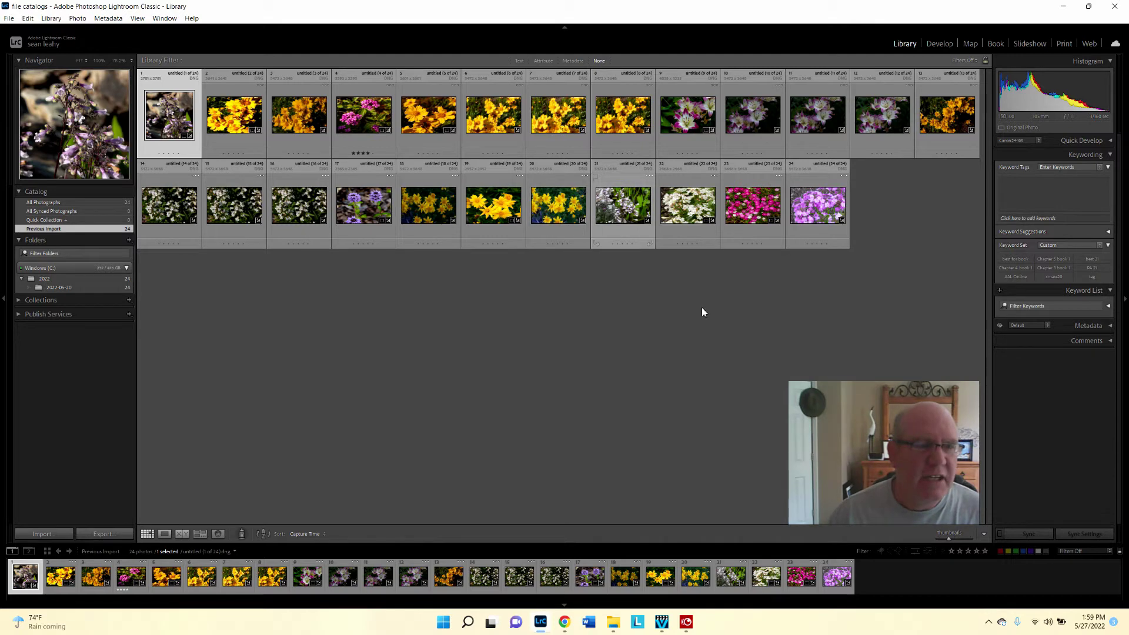
key("shift+Right")
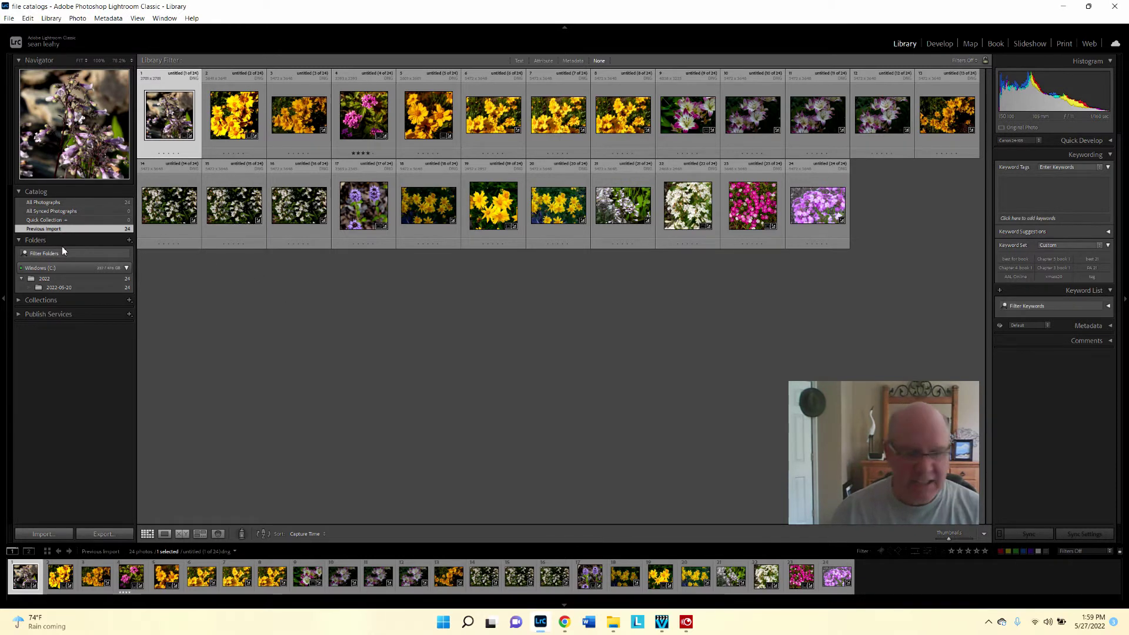
Add a newly created Main folder on the Seagate portable drive to the catalog's folders
left_click(129, 240)
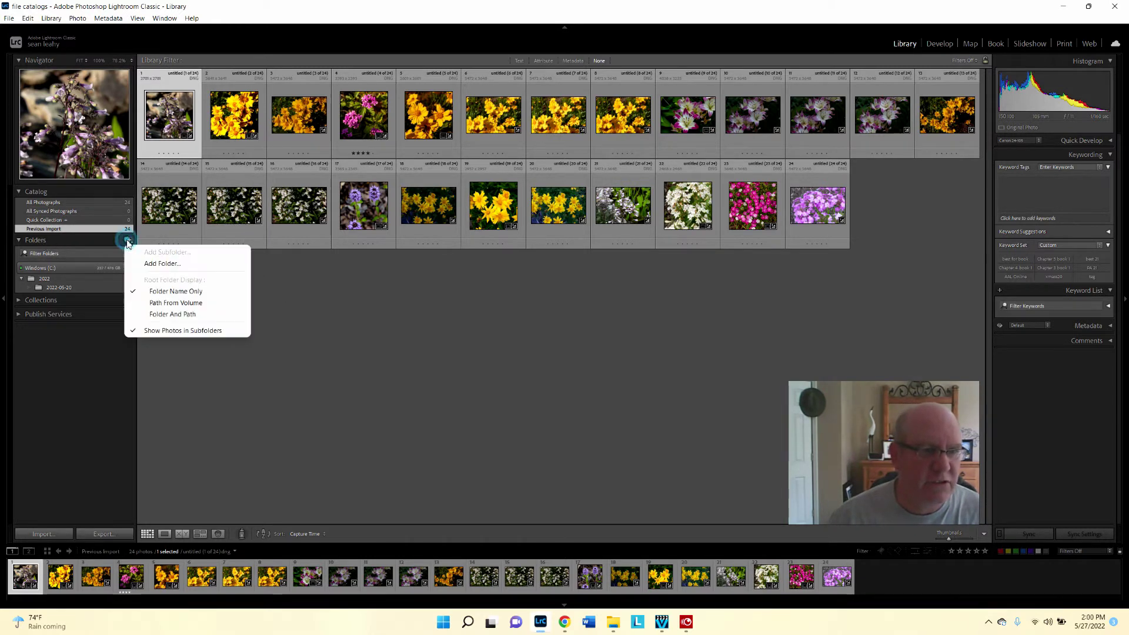
left_click(166, 265)
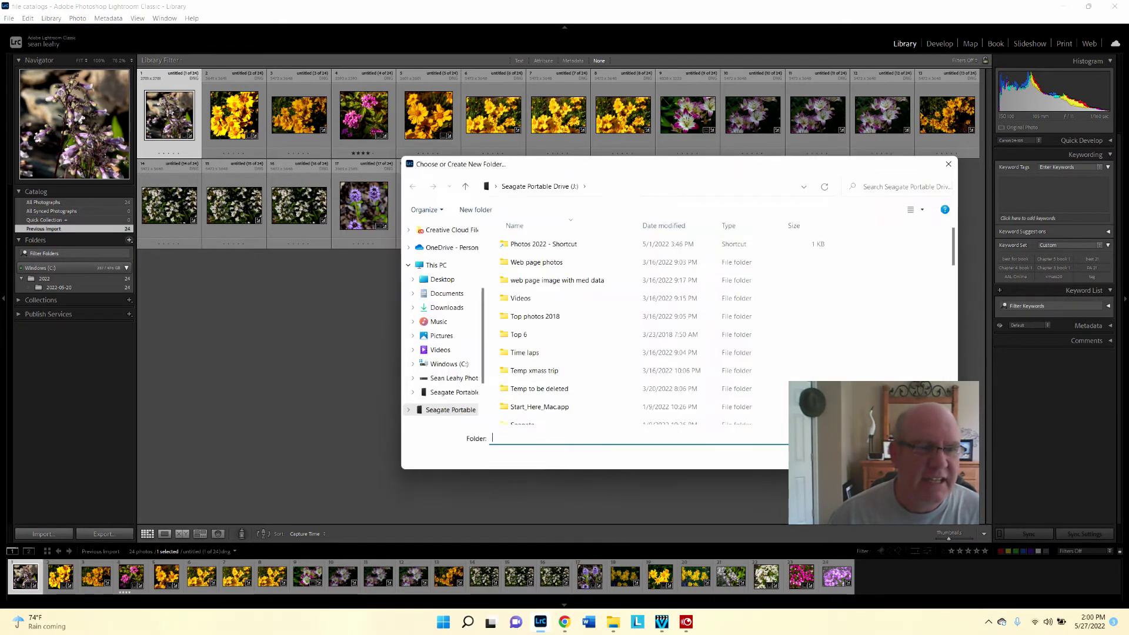
left_click(451, 409)
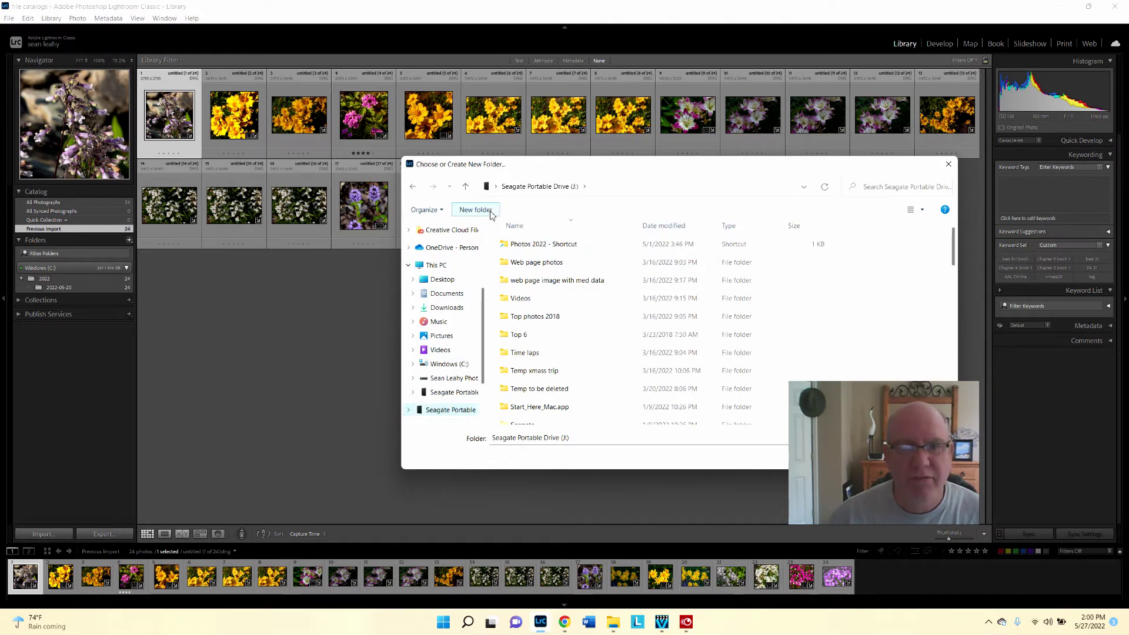
left_click(476, 210)
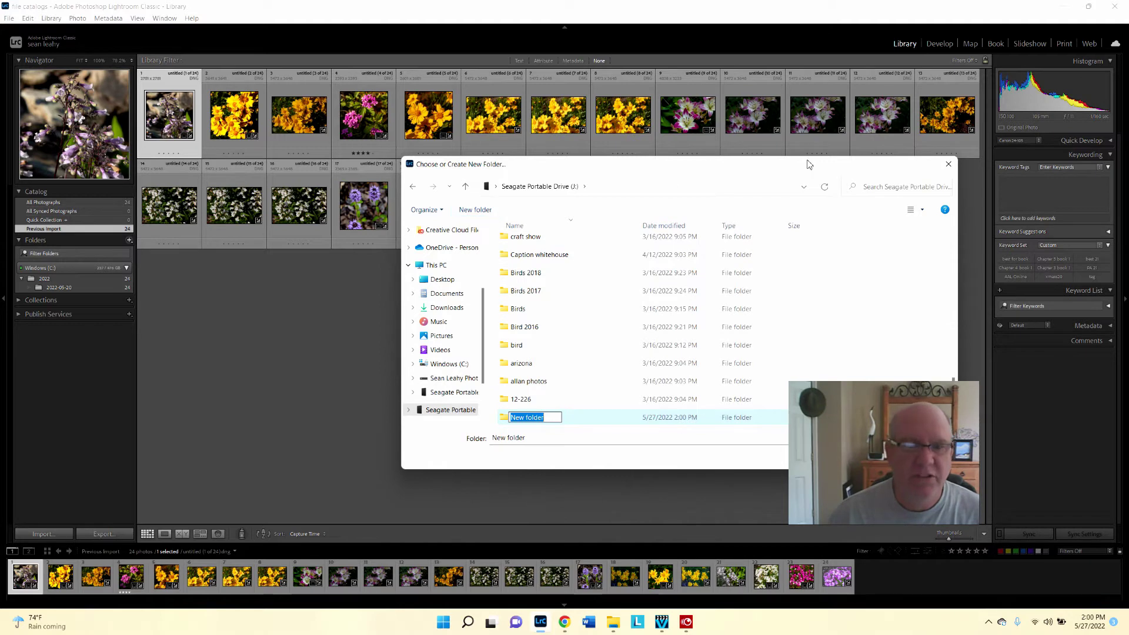
type("Main")
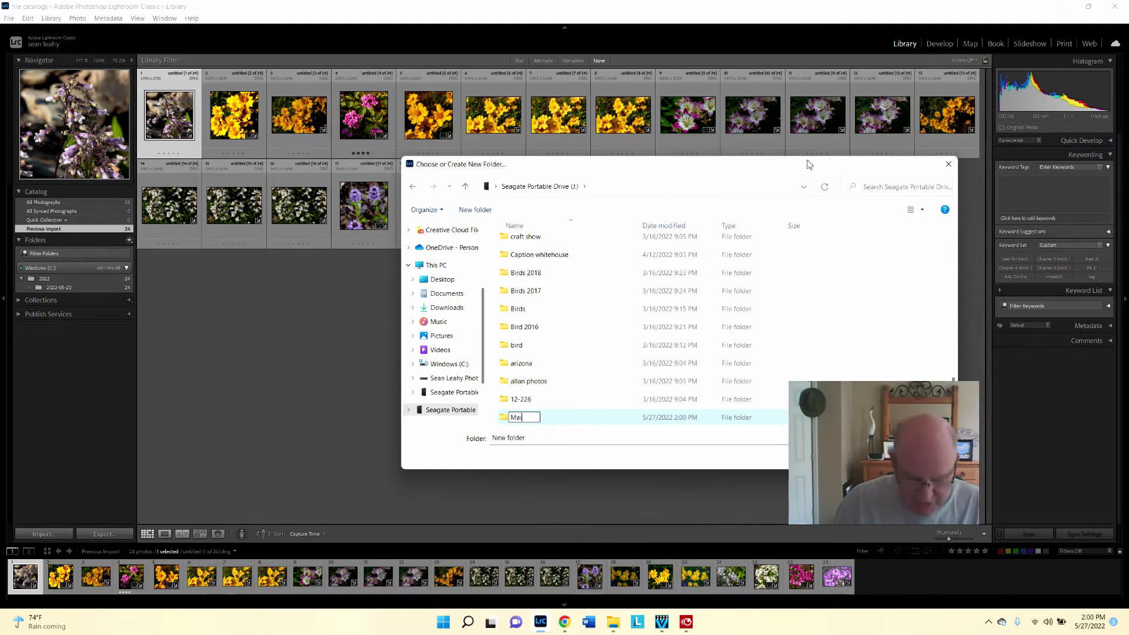
key("Return")
key("Return")
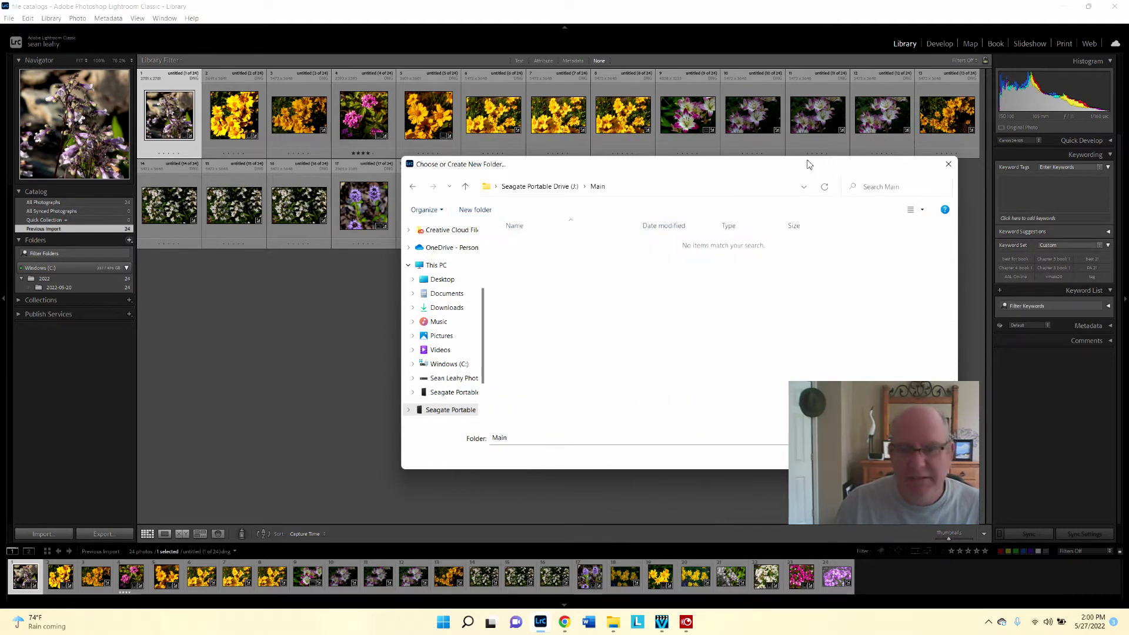
left_click(865, 486)
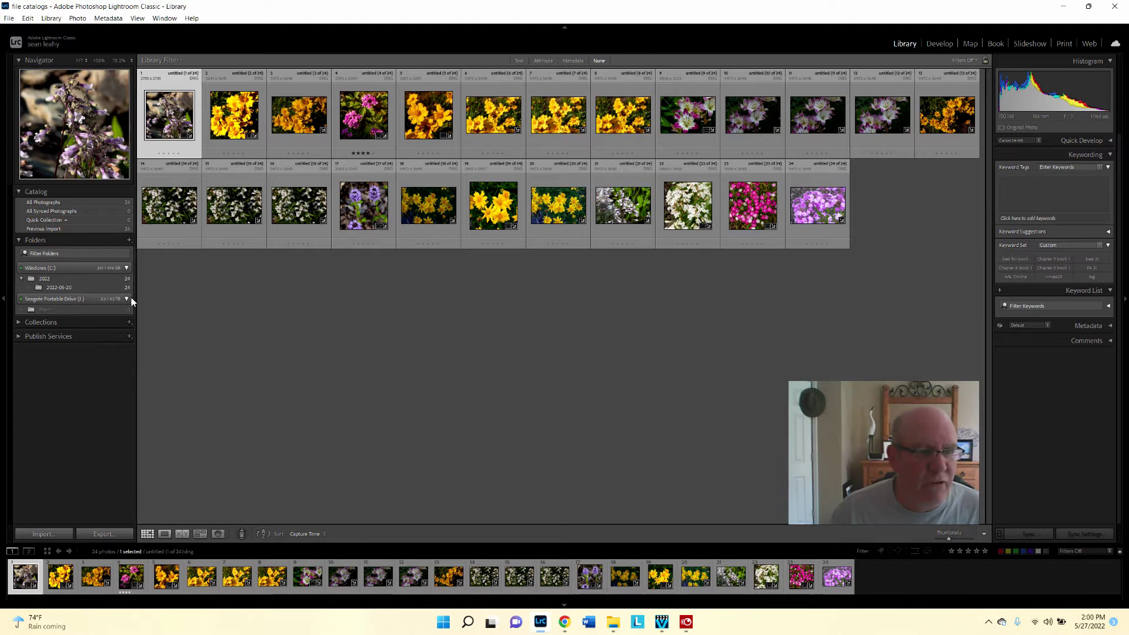
Create a 2022 subfolder inside Main, then a Plants folder inside 2022 without the selected photos
right_click(43, 311)
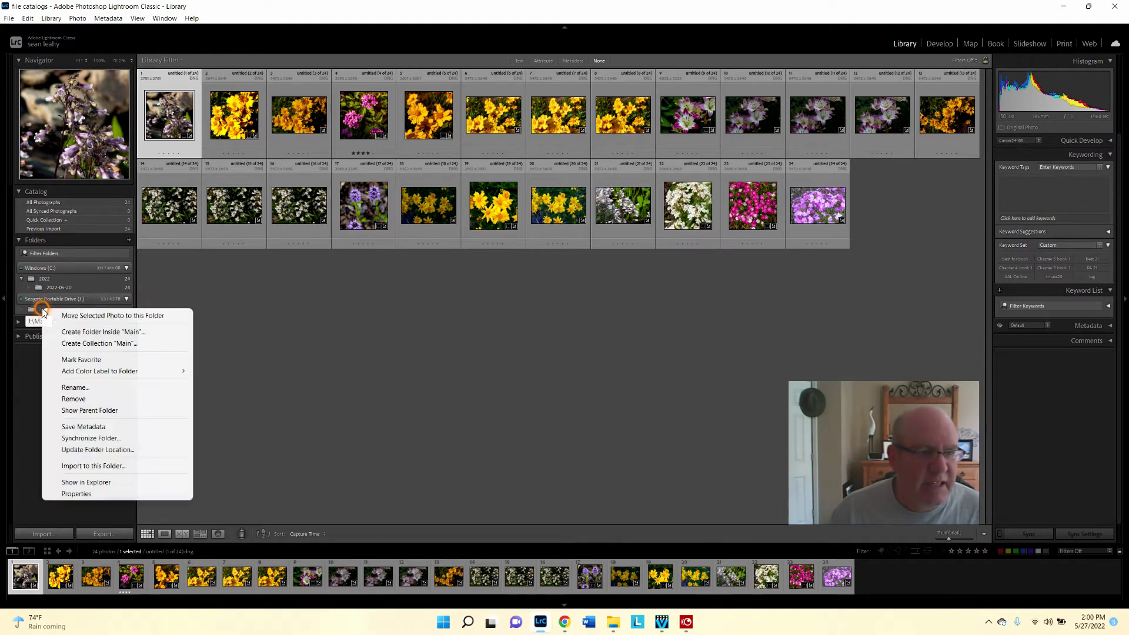
left_click(102, 332)
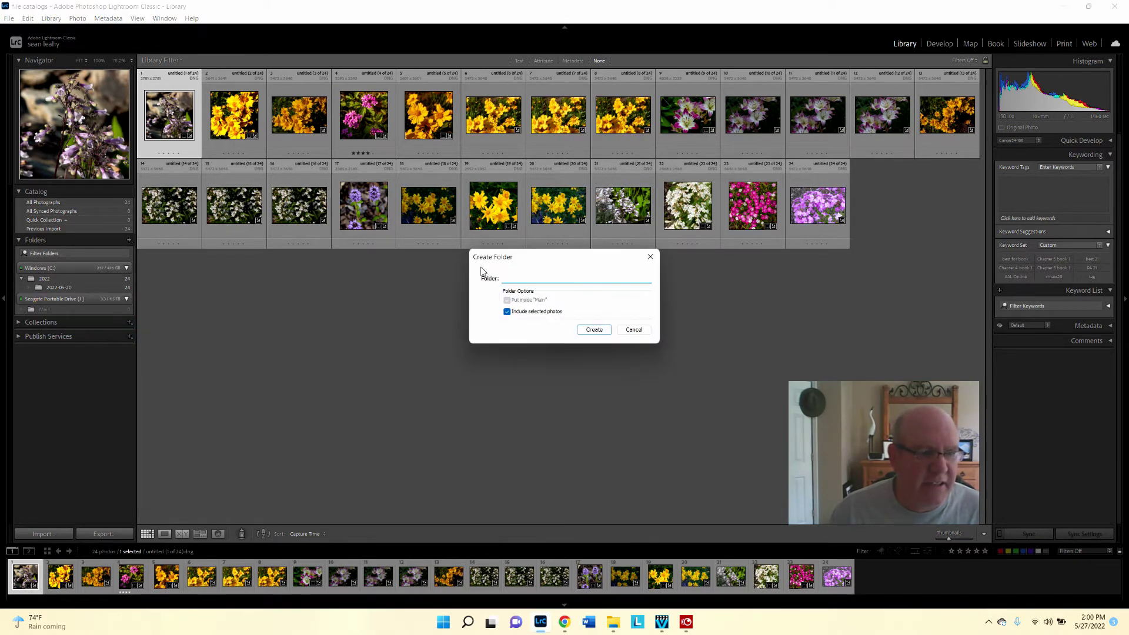
left_click(513, 279)
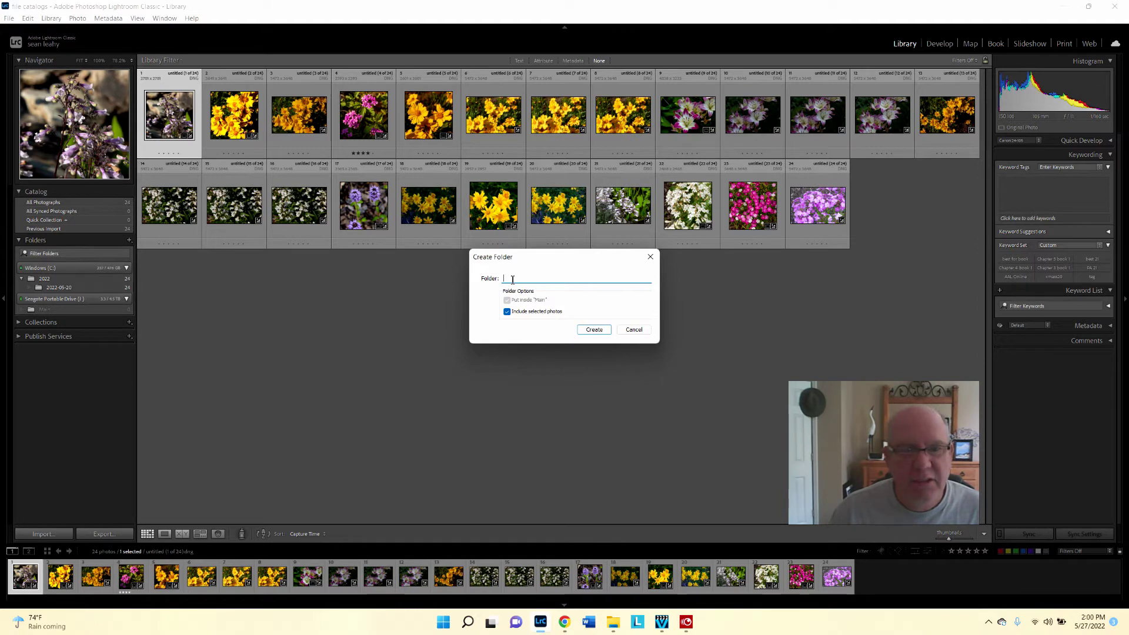
type("Sub")
key("Return")
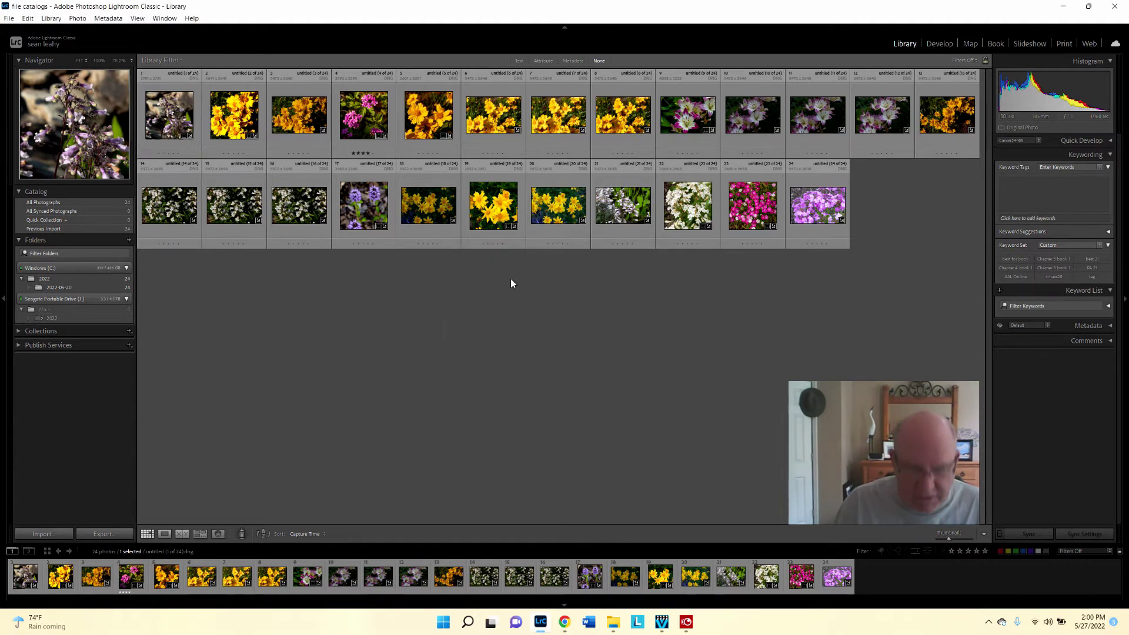
right_click(50, 320)
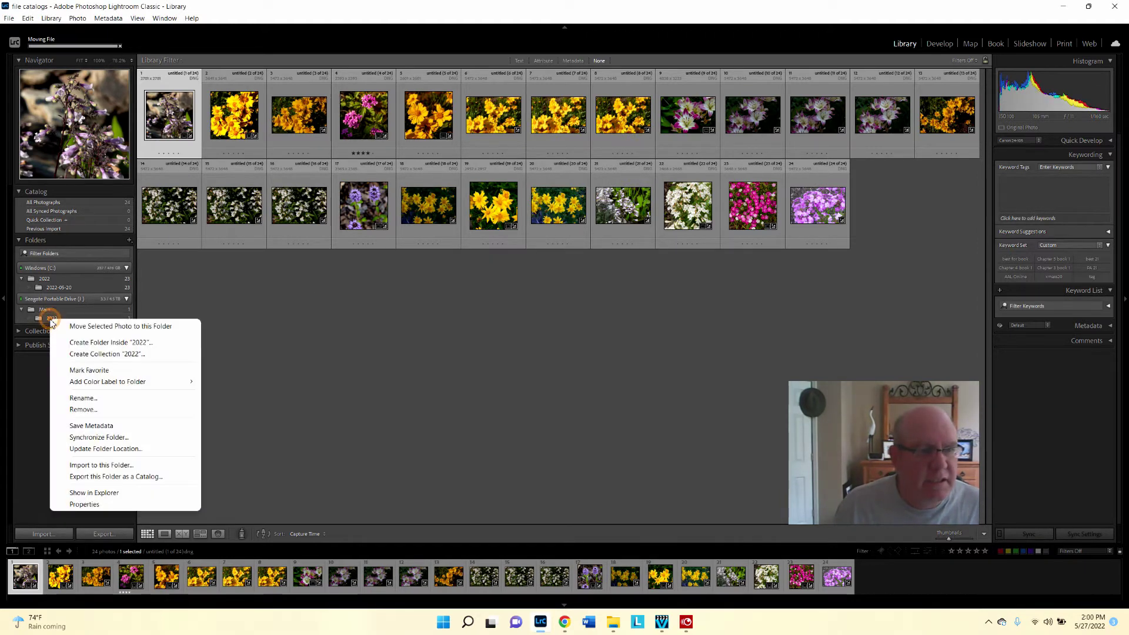
left_click(110, 342)
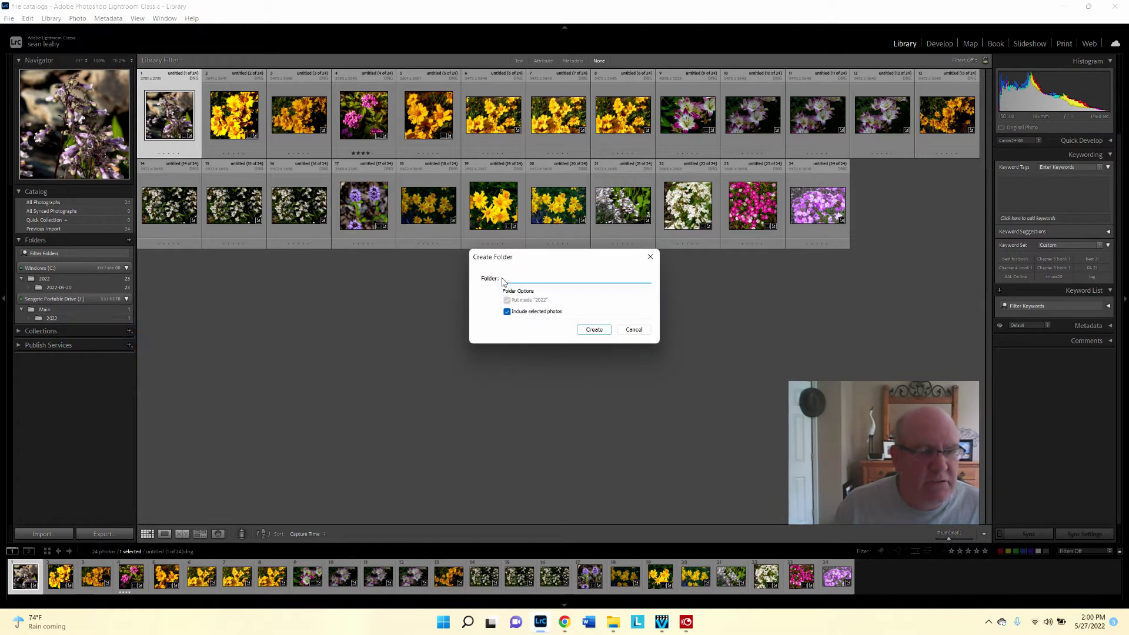
left_click(507, 313)
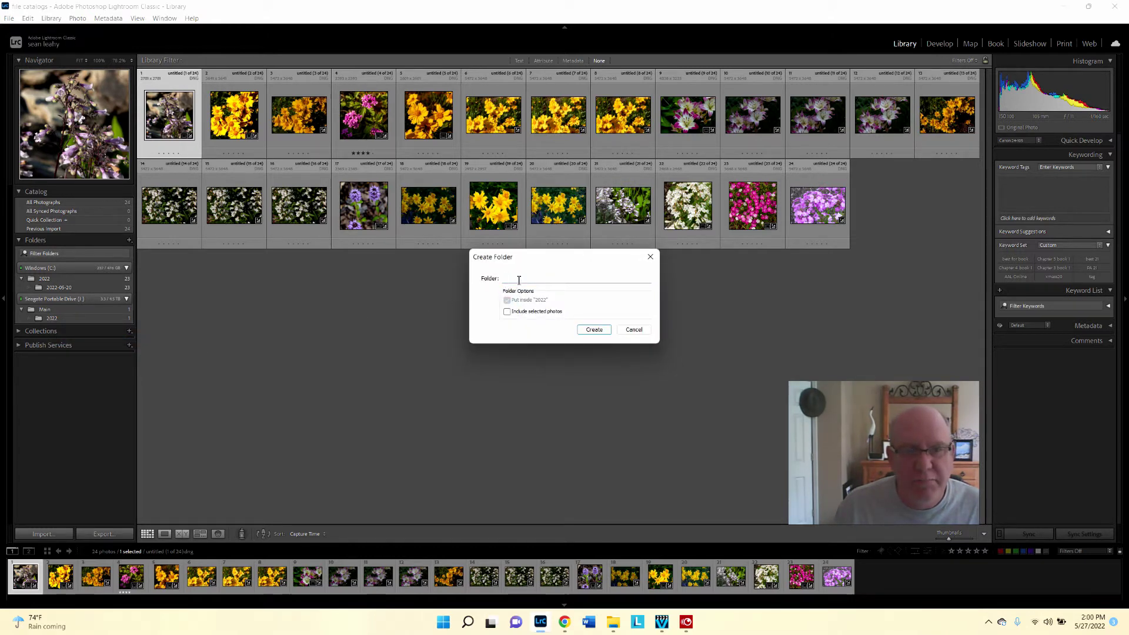
left_click(519, 280)
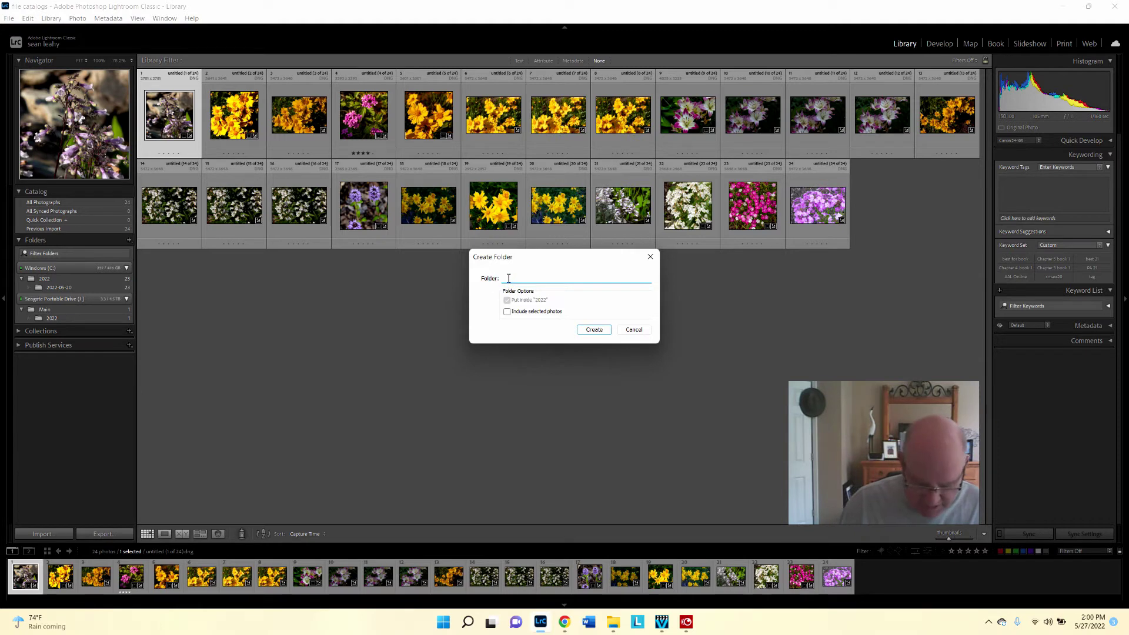
type("Plants")
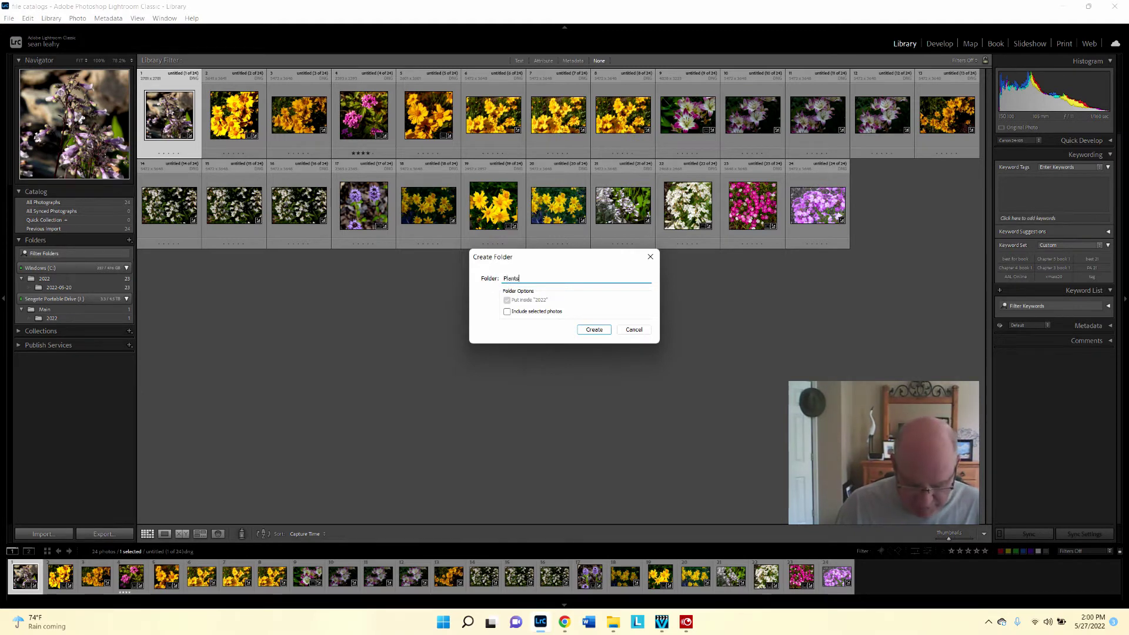
key("Return")
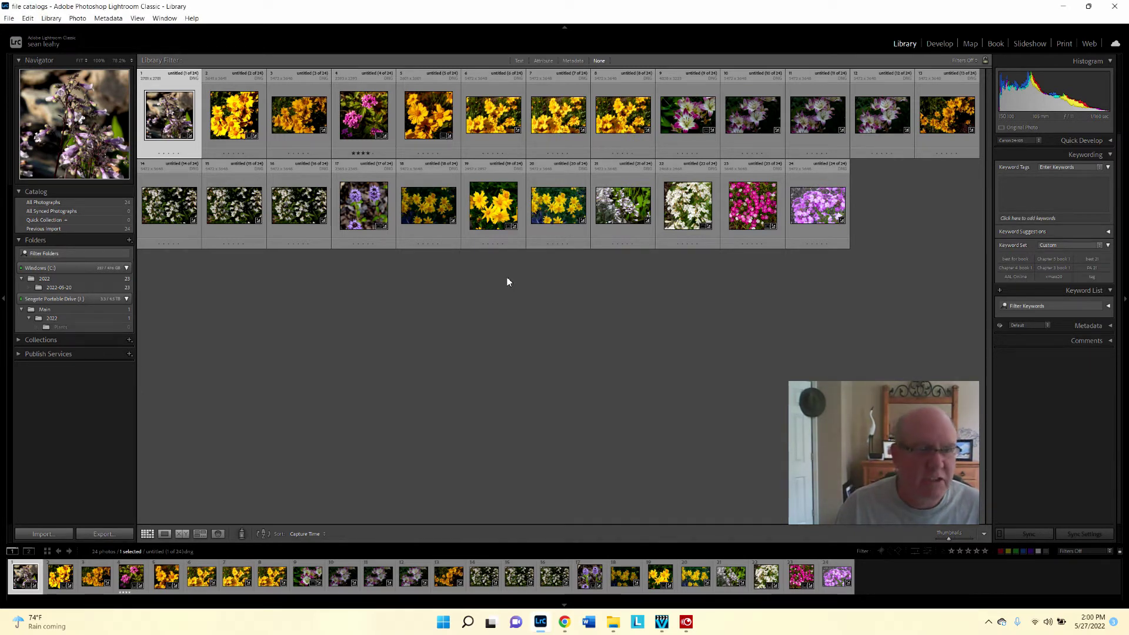
Create a Flowers folder inside Plants and another new subfolder inside 2022
right_click(56, 331)
left_click(146, 351)
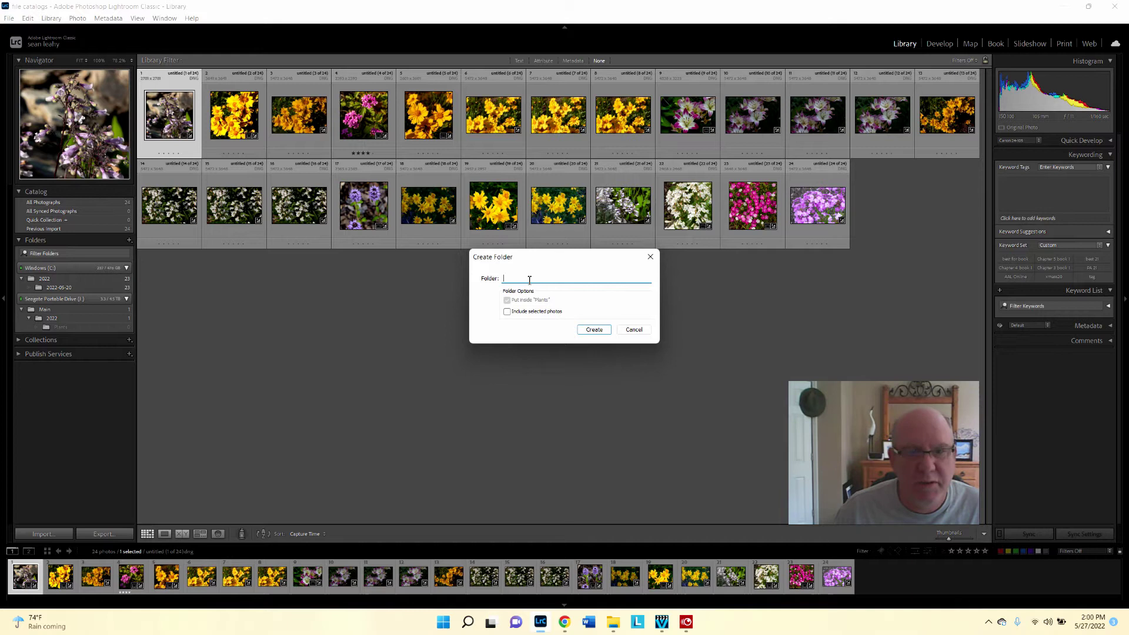
type("Flowers")
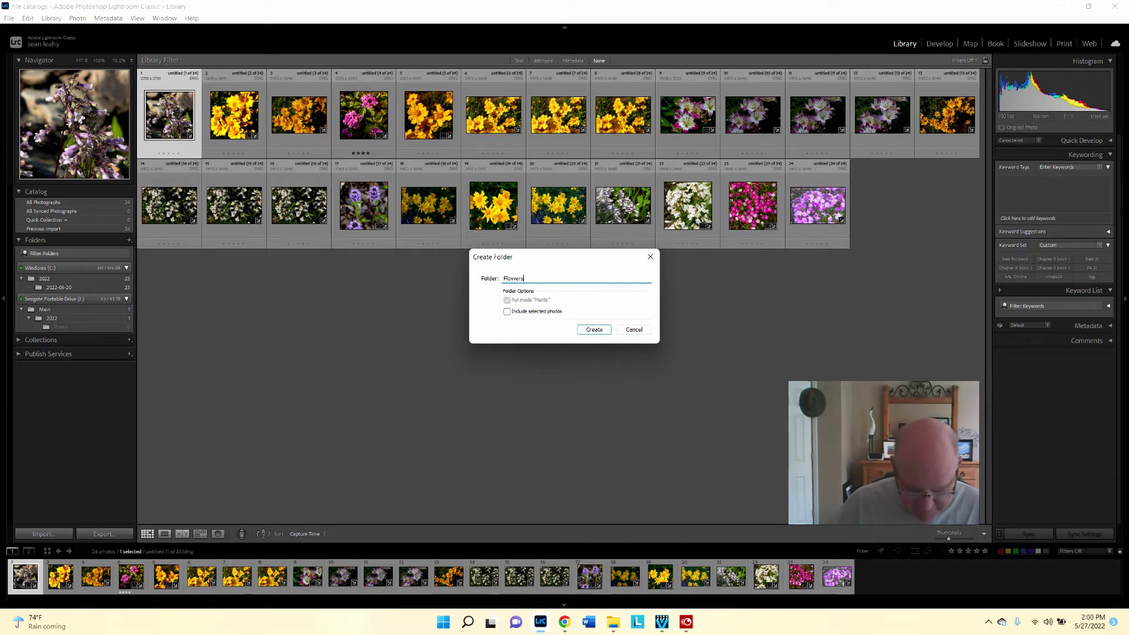
key("Return")
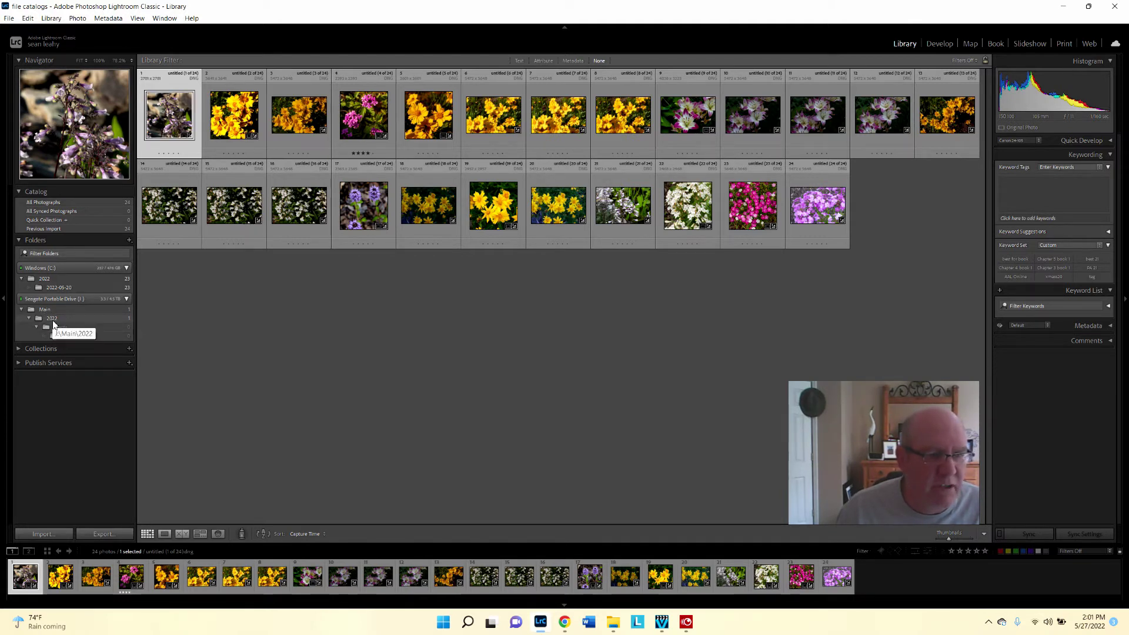
right_click(53, 325)
left_click(116, 344)
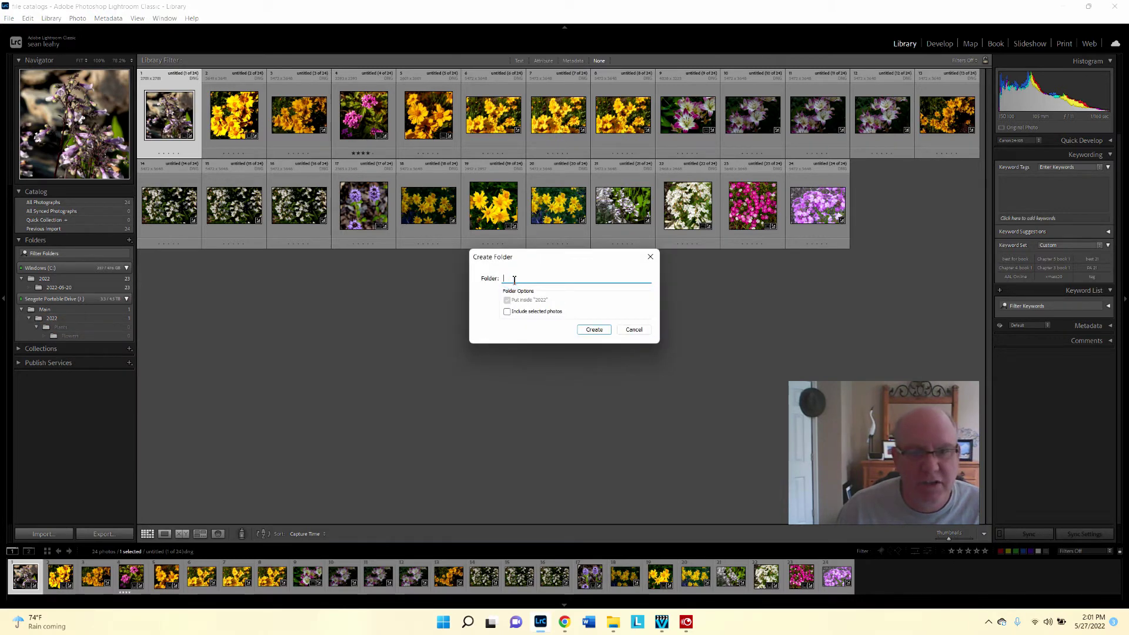
type("Bee")
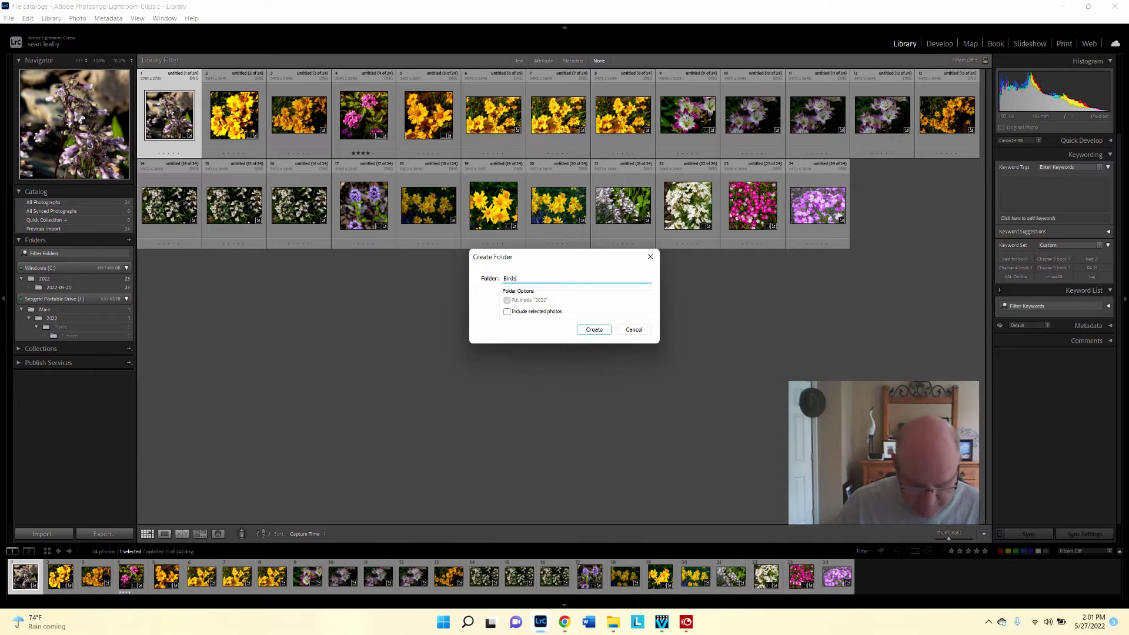
key("Return")
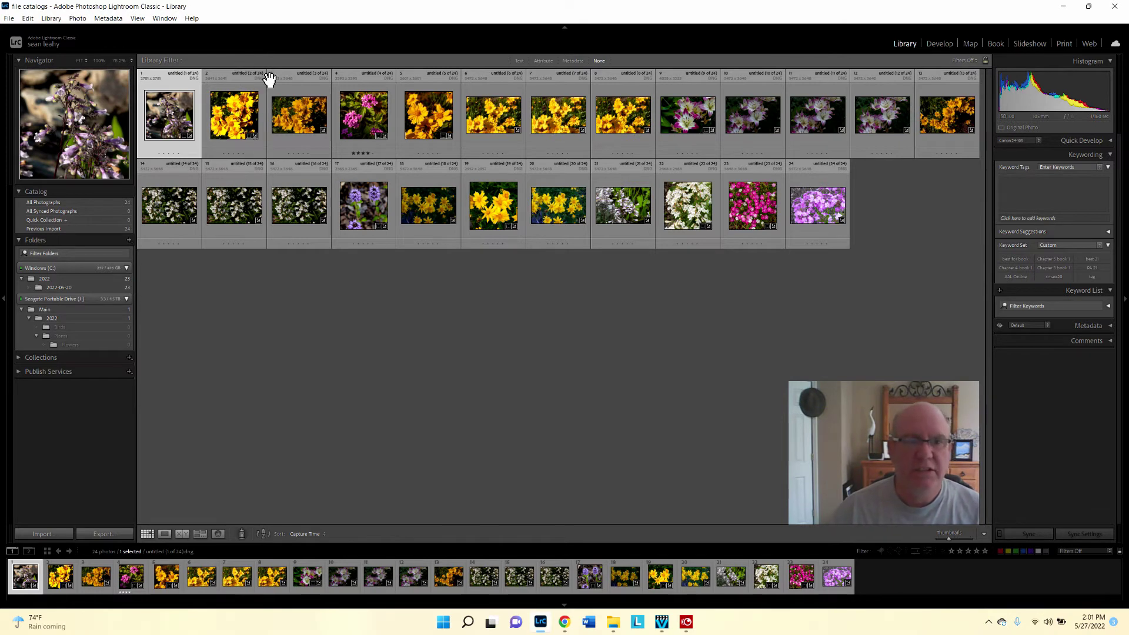
Select all 24 photos, move them into the Flowers folder and show that folder
left_click(806, 220, "shift")
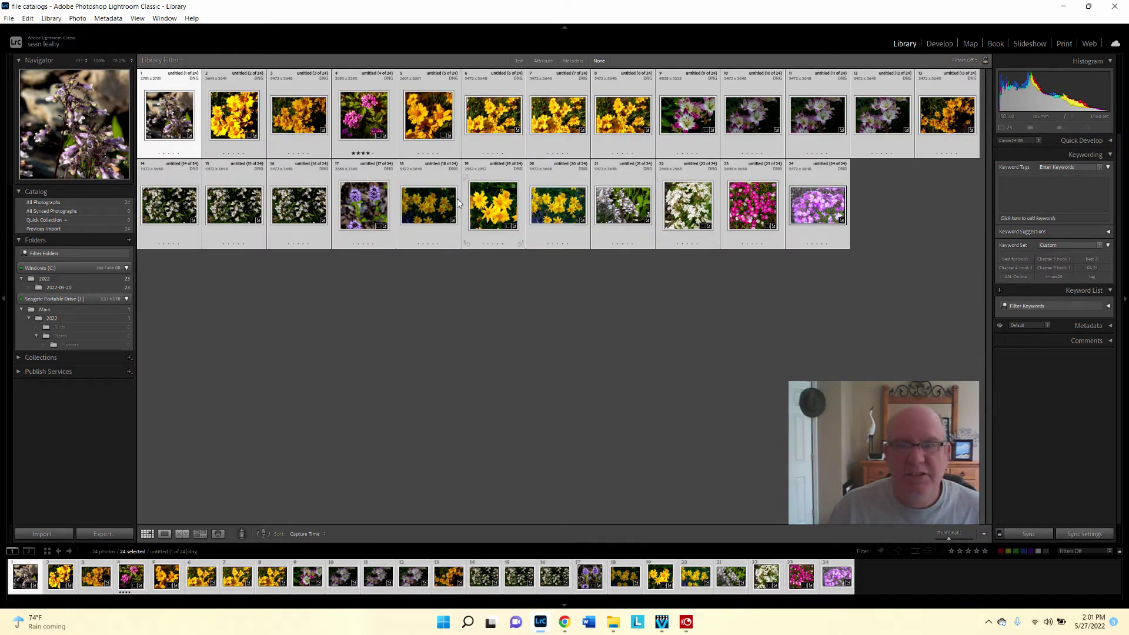
left_click_drag(430, 113, 106, 344)
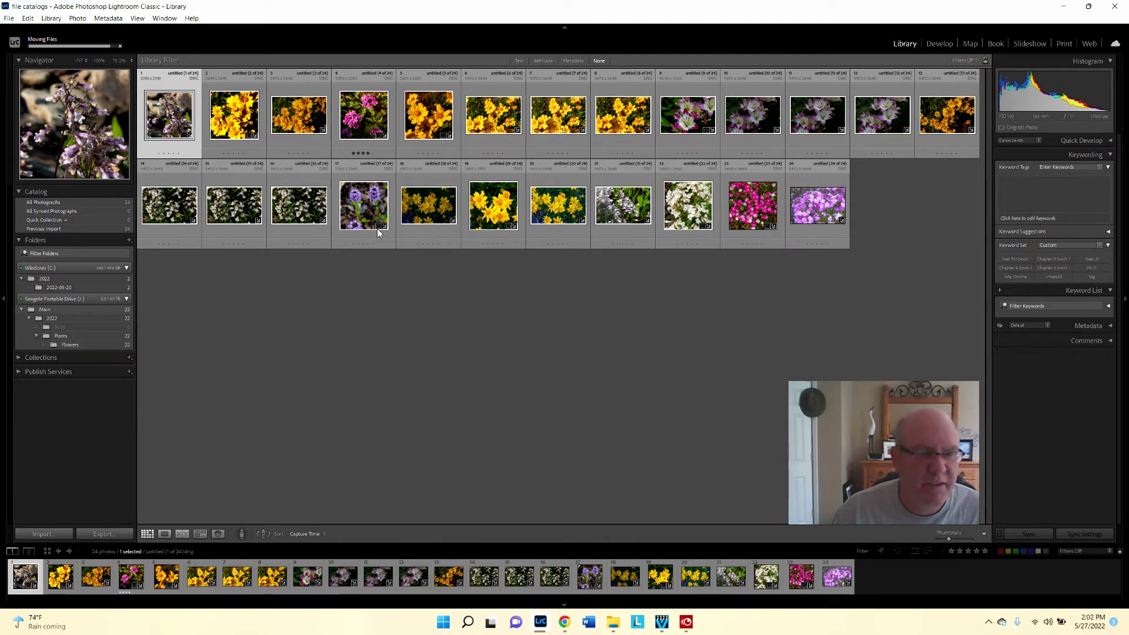
left_click(81, 285)
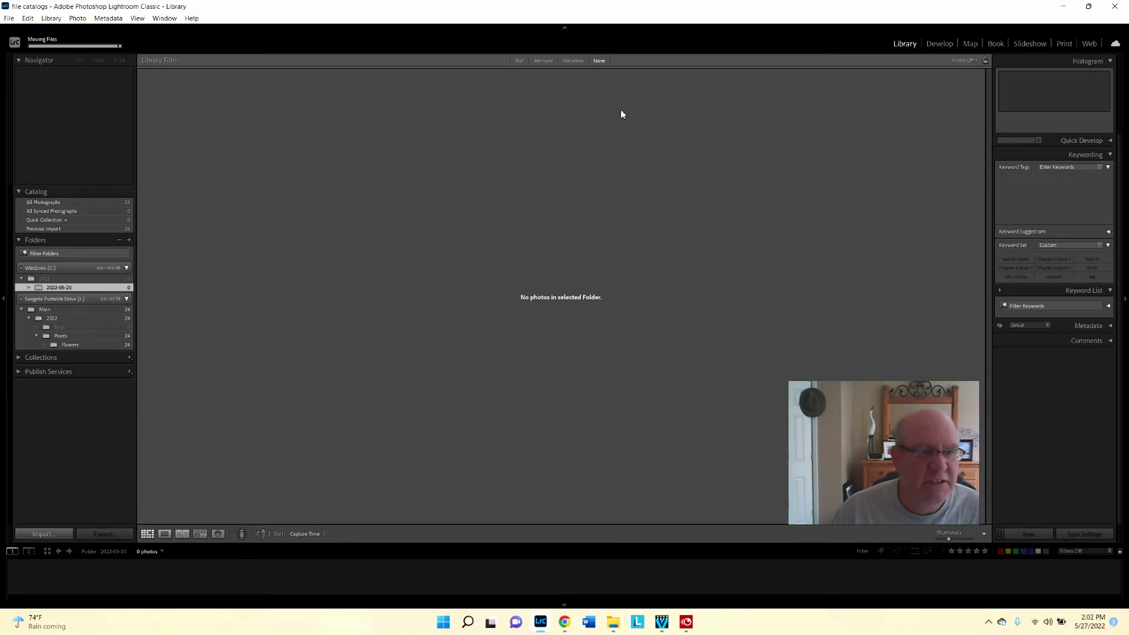
left_click(78, 344)
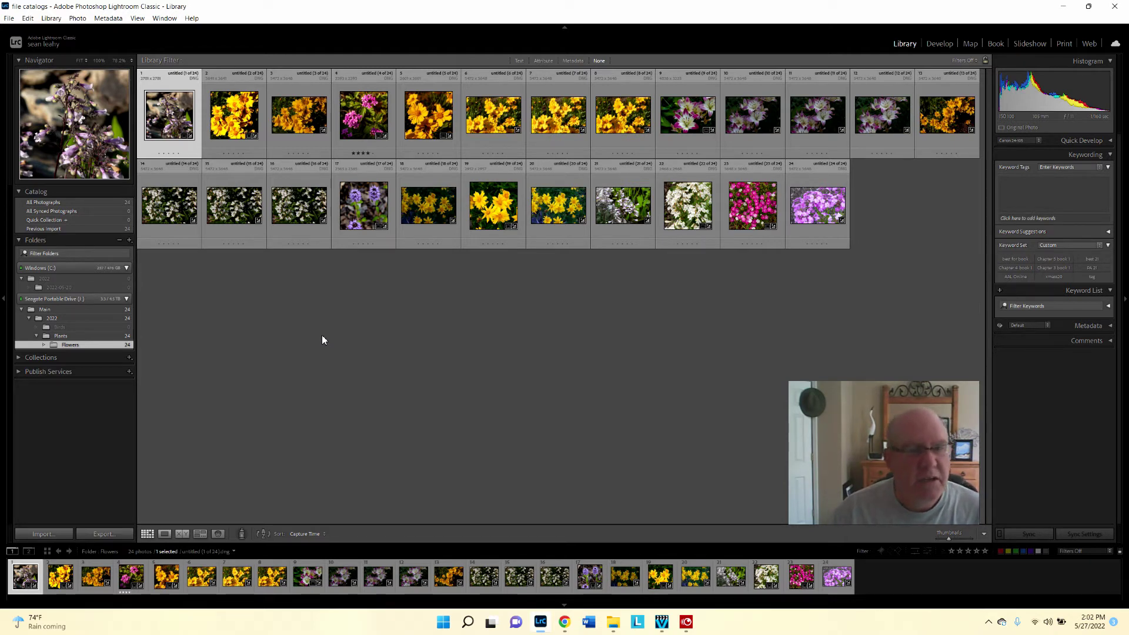
Enter the Yellow Flowers keyword on the second yellow-flower photo in Loupe view
left_click(235, 113)
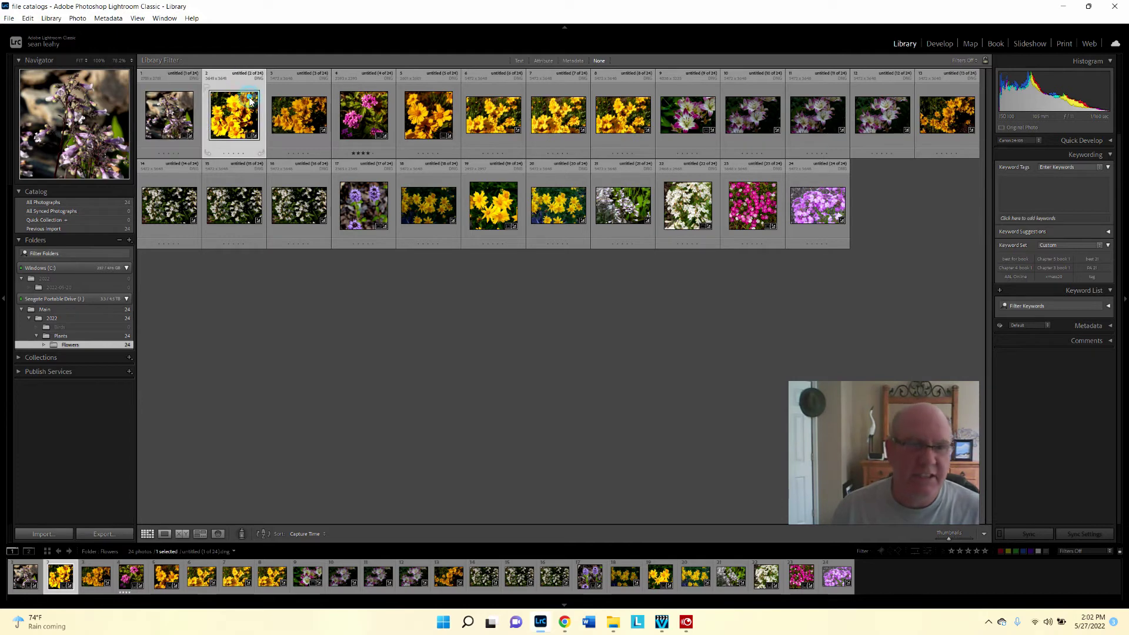
double_click(243, 105)
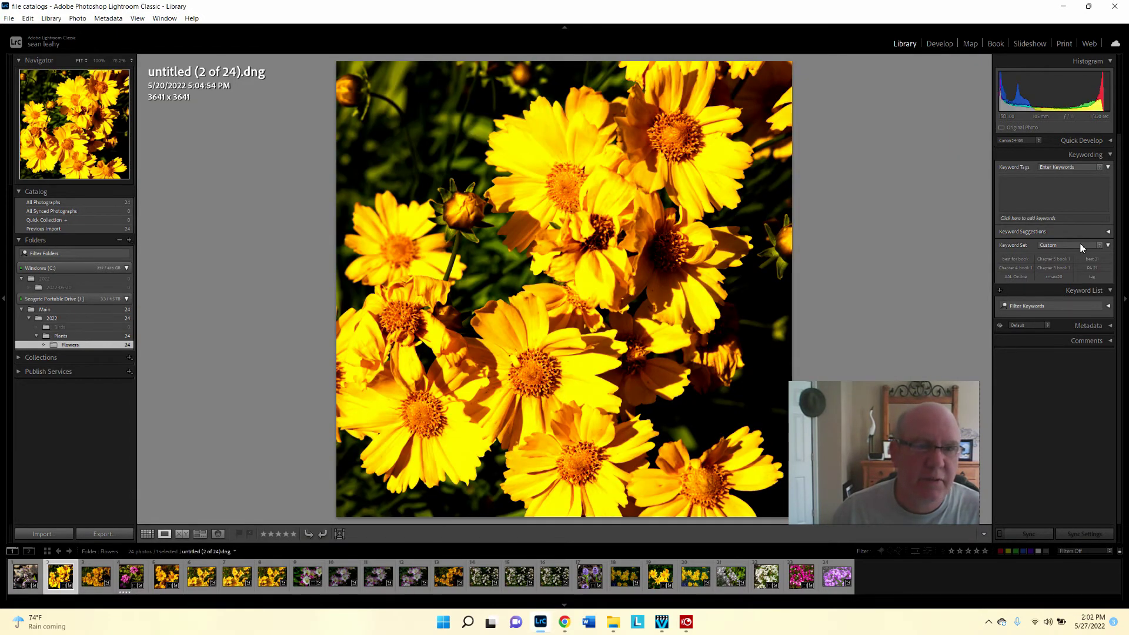
left_click(1020, 190)
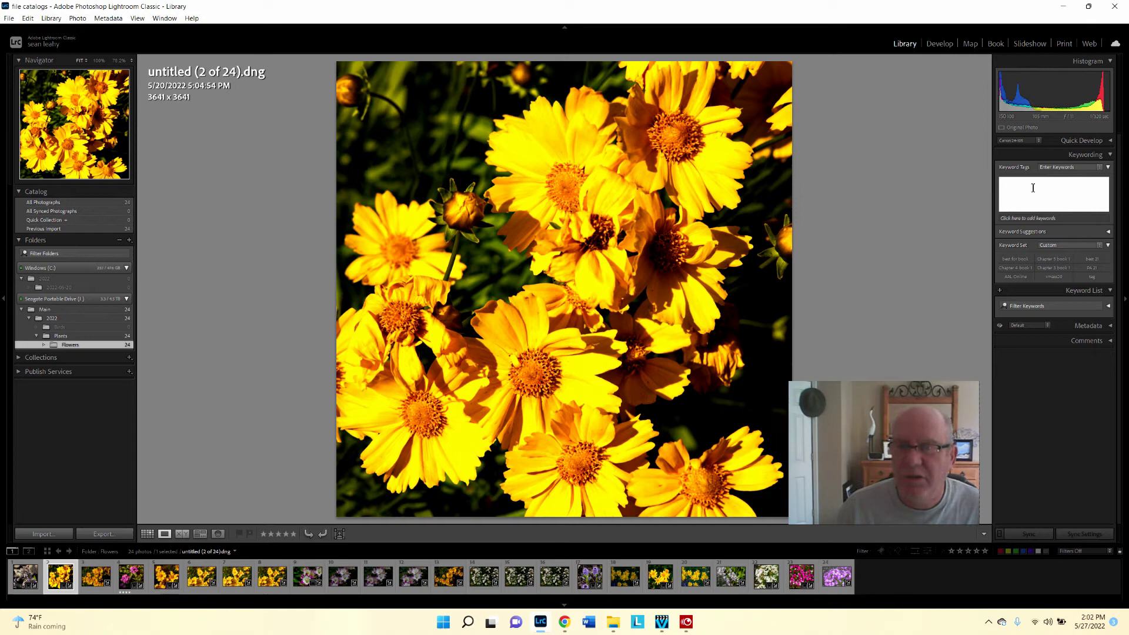
type("fl")
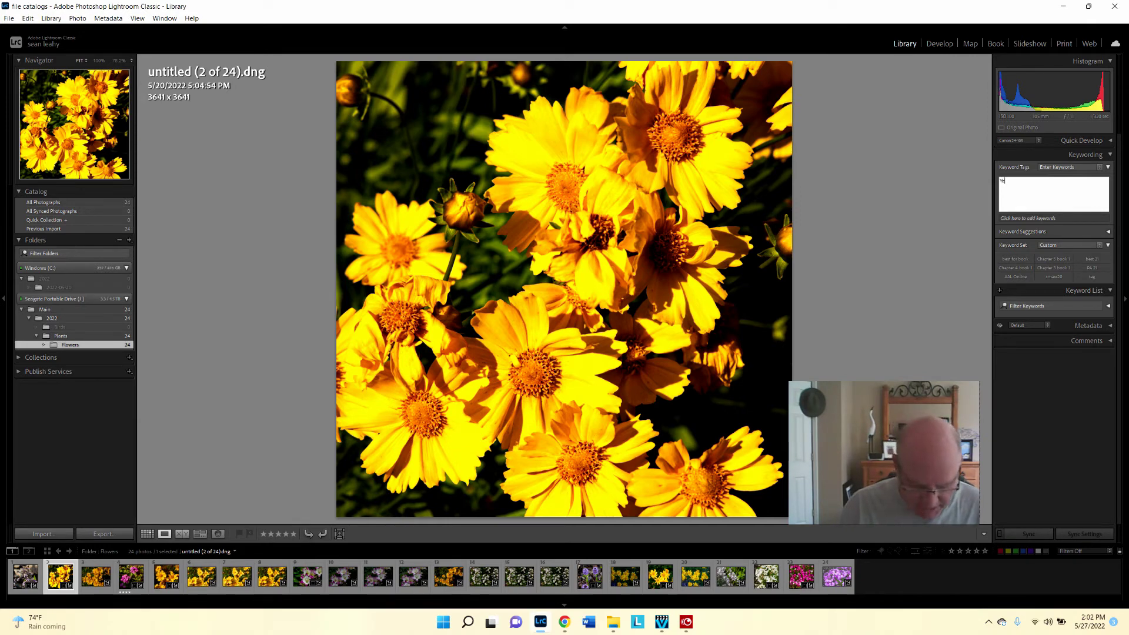
type("low")
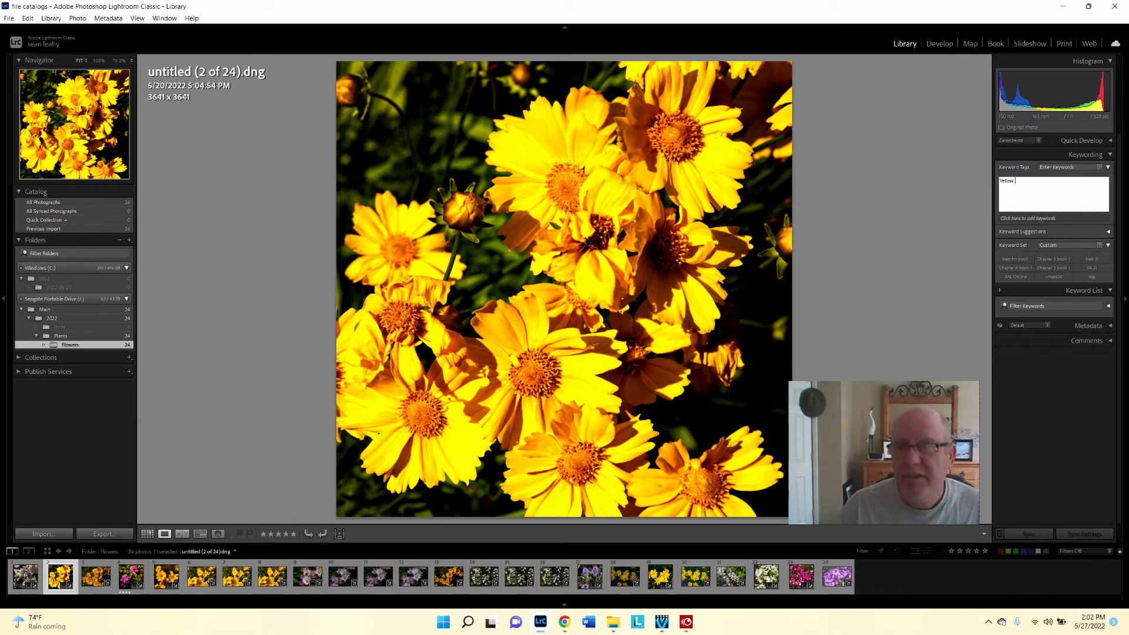
type("wers")
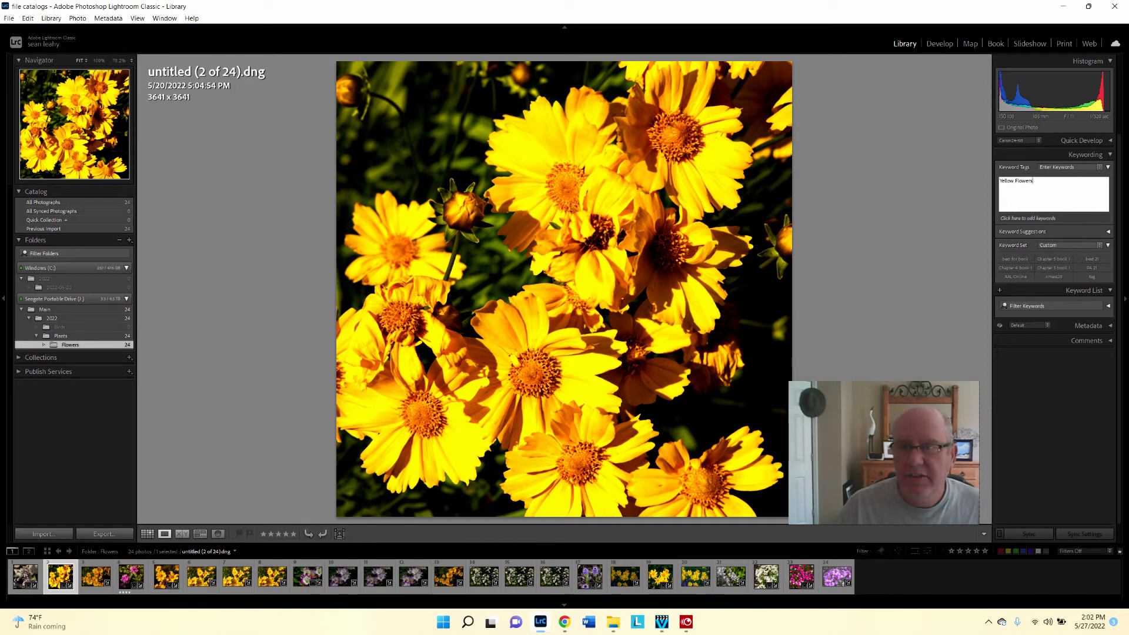
key("Return")
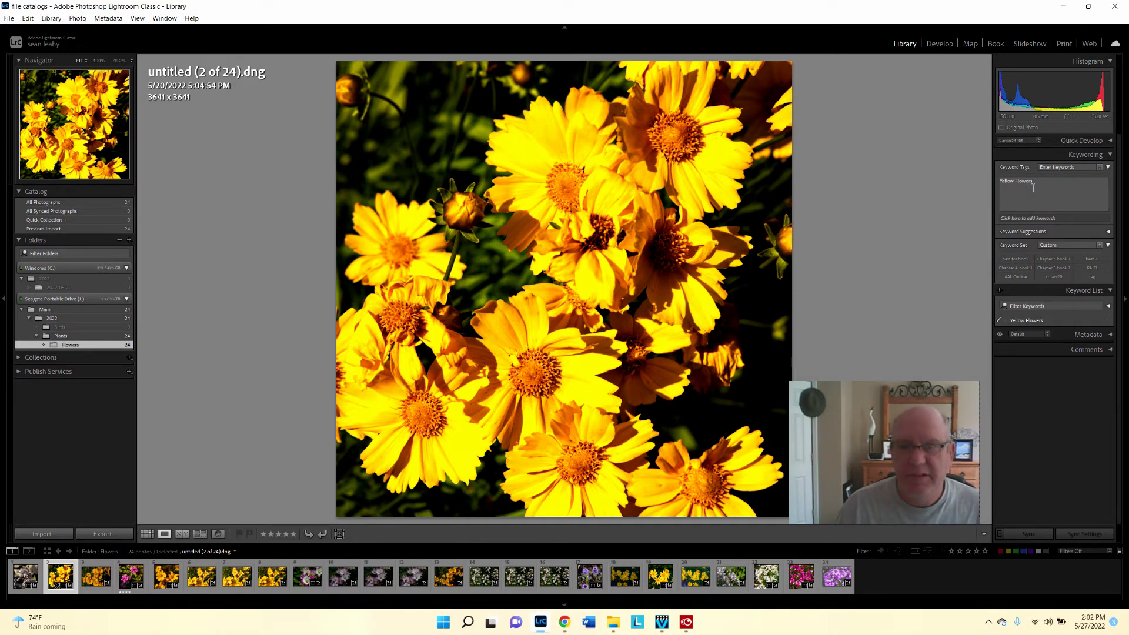
left_click(1031, 323)
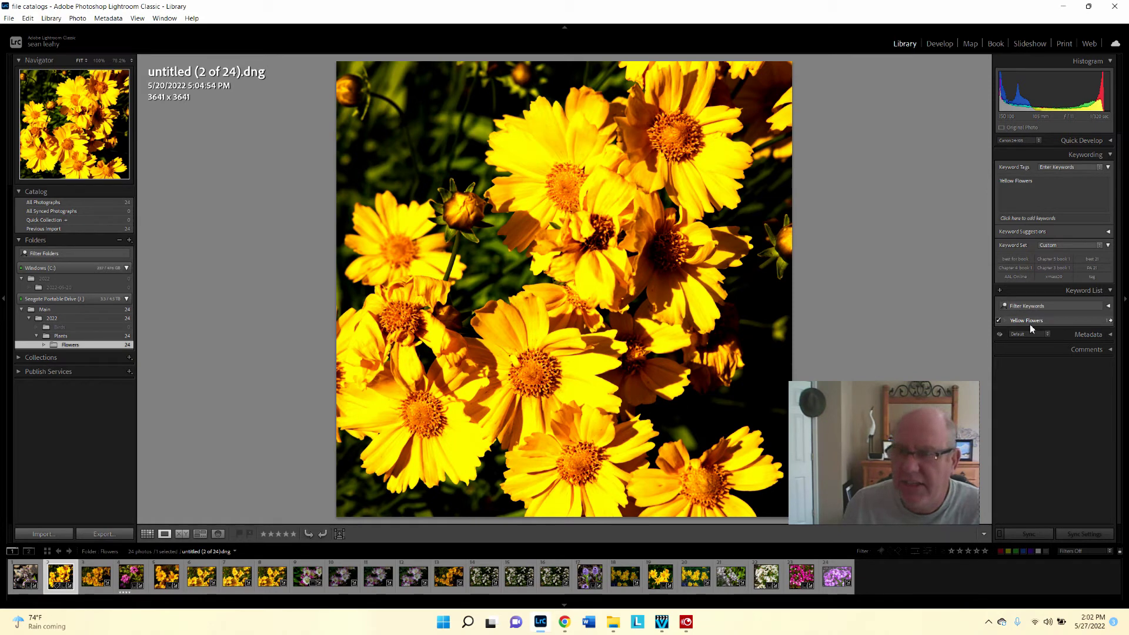
left_click(1112, 325)
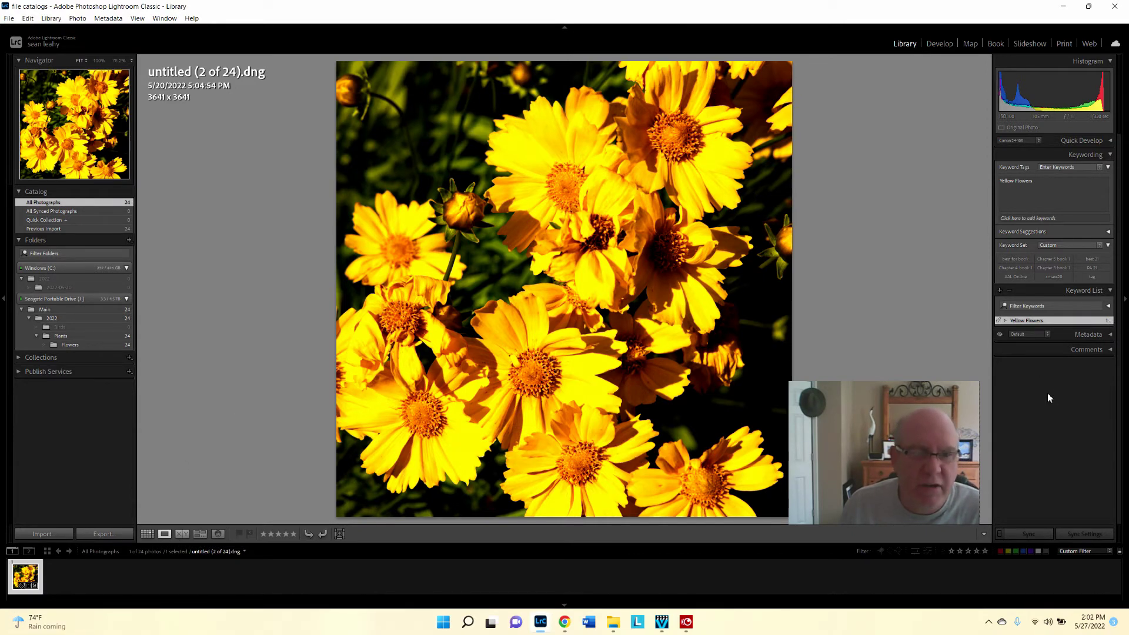
left_click(72, 345)
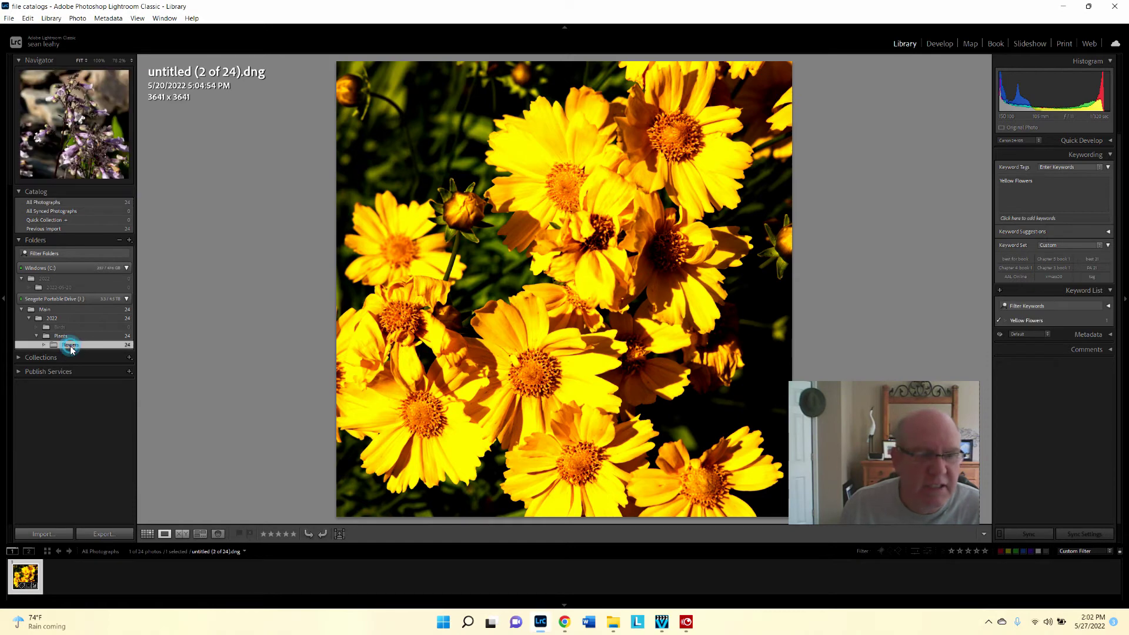
Apply the suggested Yellow Flowers keyword to the third, fifth and sixth yellow-flower photos
left_click(147, 534)
left_click(298, 115)
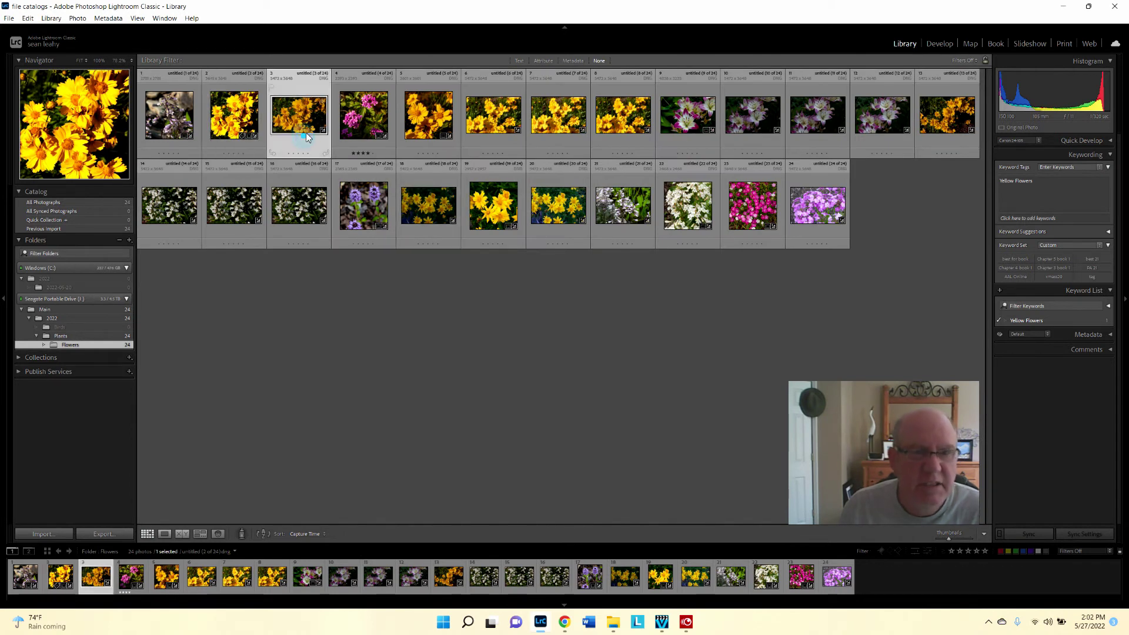
left_click(1037, 194)
type("Ye")
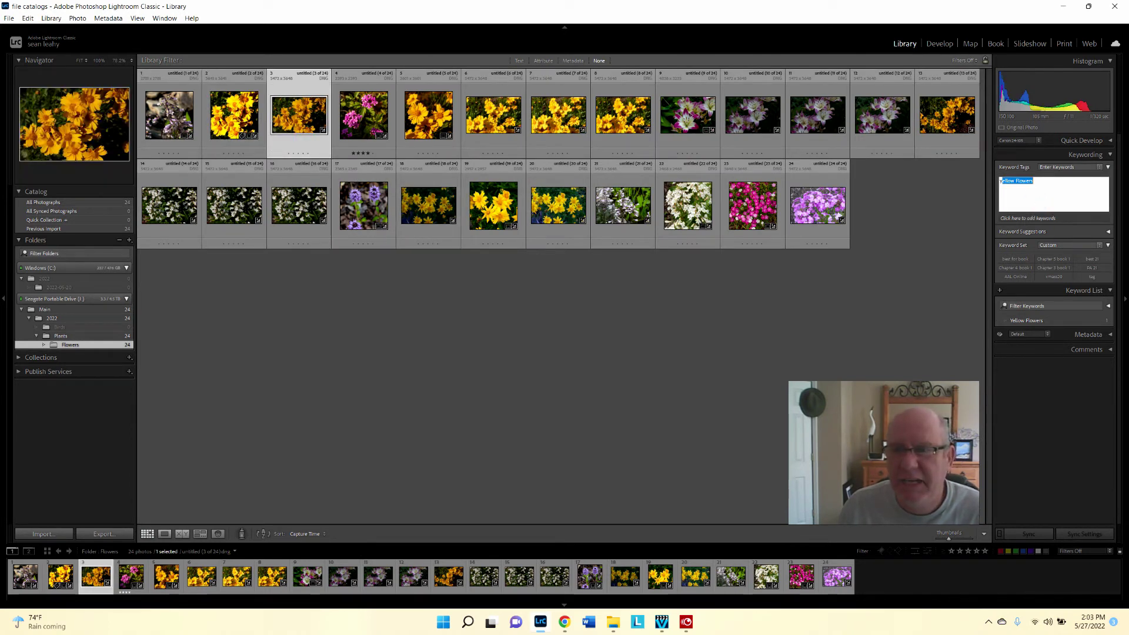
key("Return")
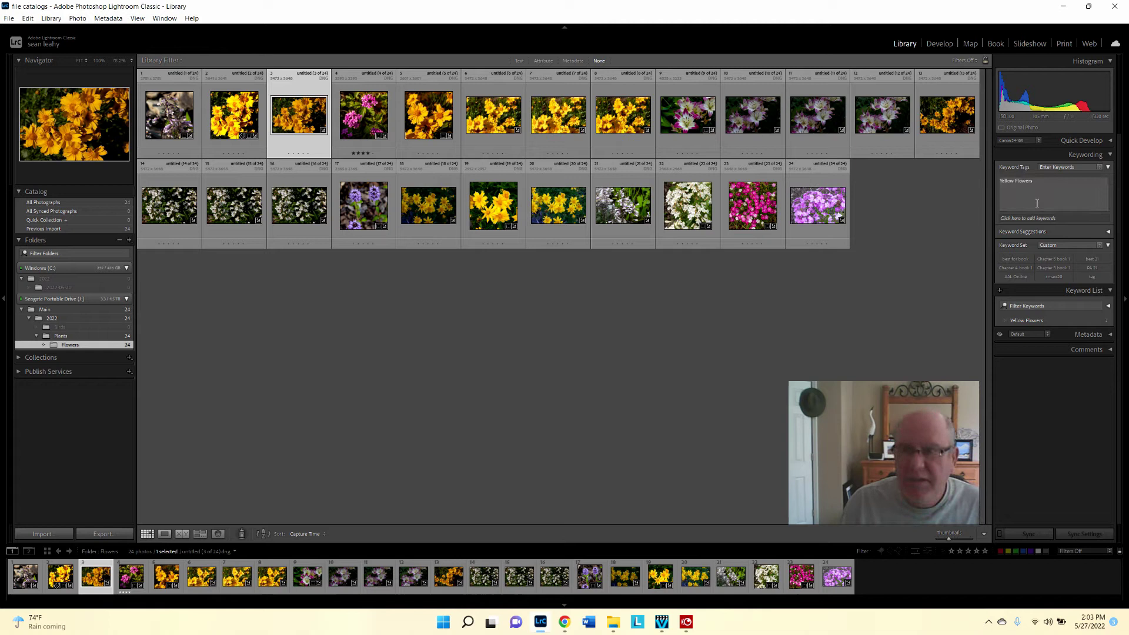
left_click(428, 115)
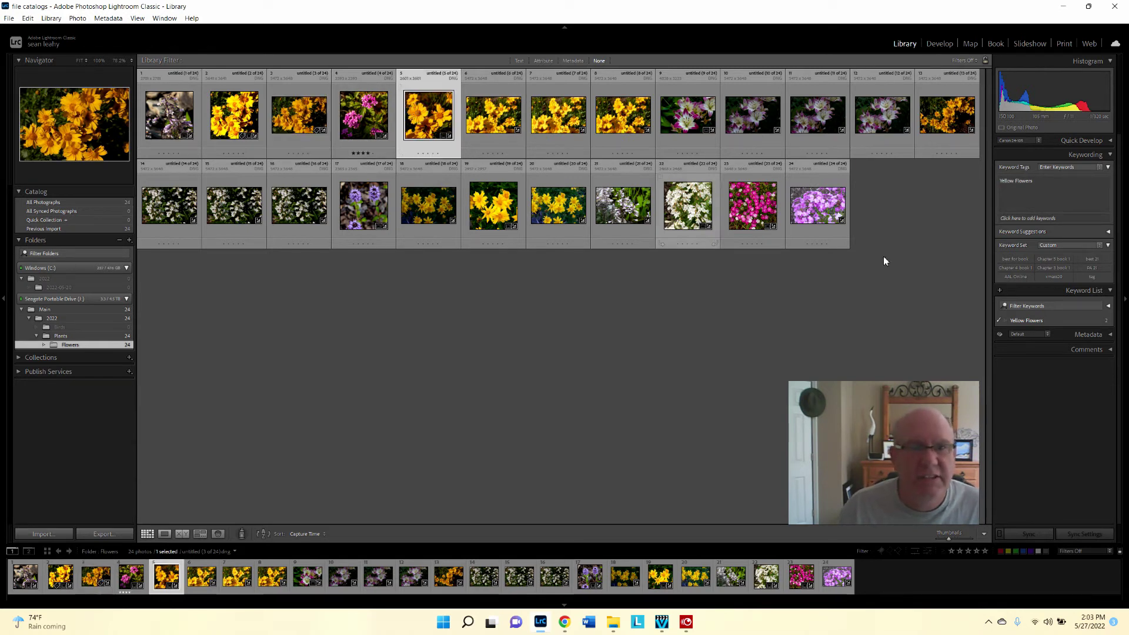
left_click(1051, 199)
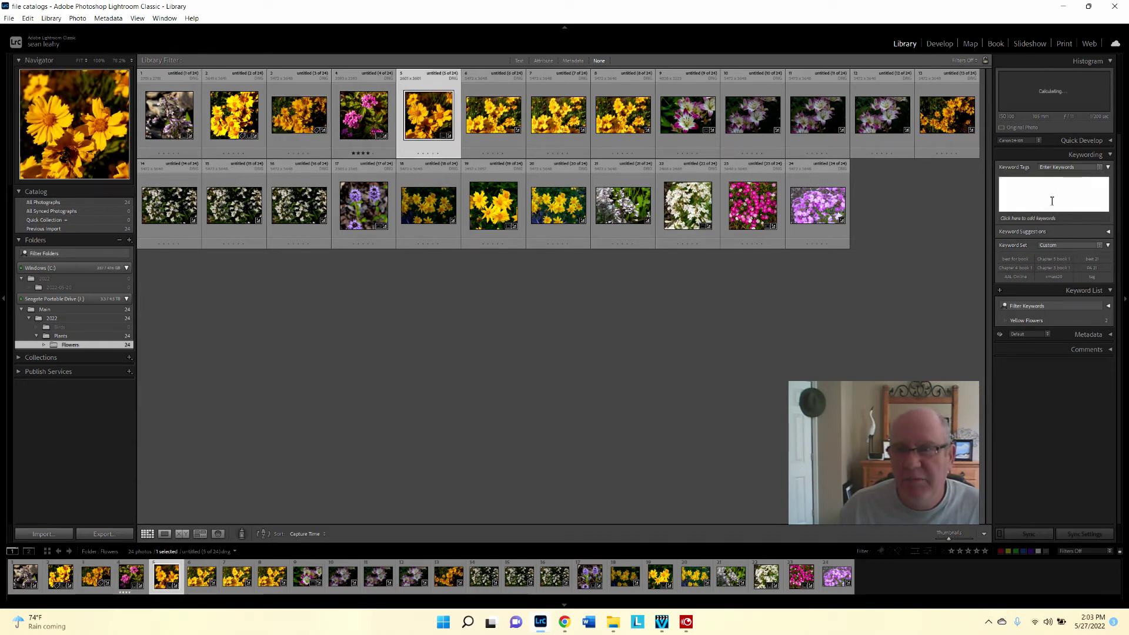
type("Flowers")
key("Return")
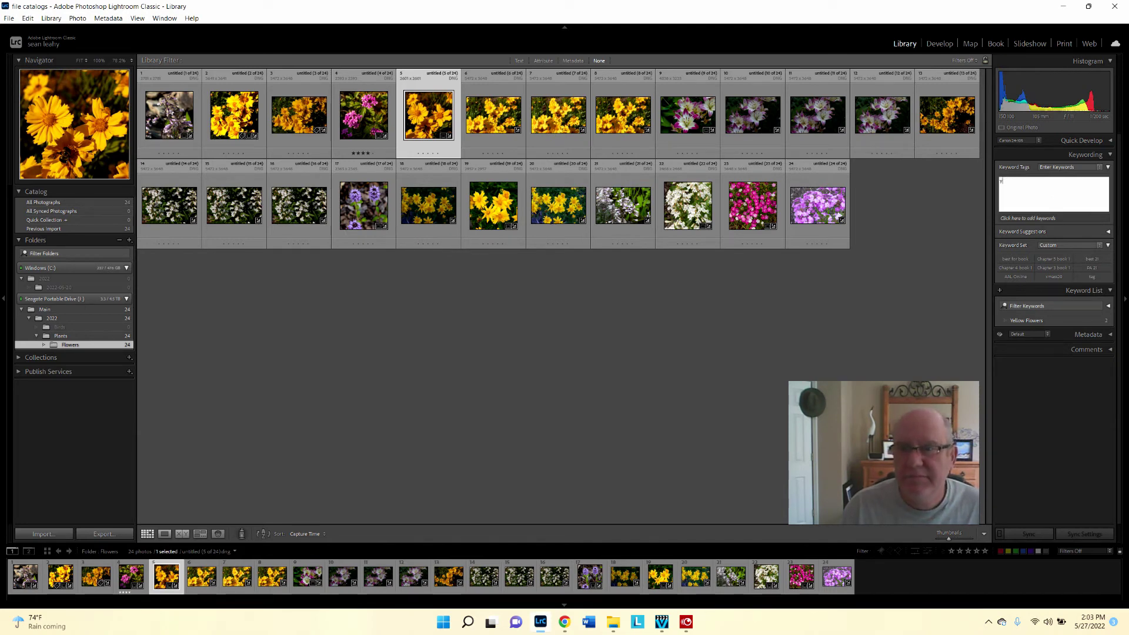
type("ellow Flowers")
key("Return")
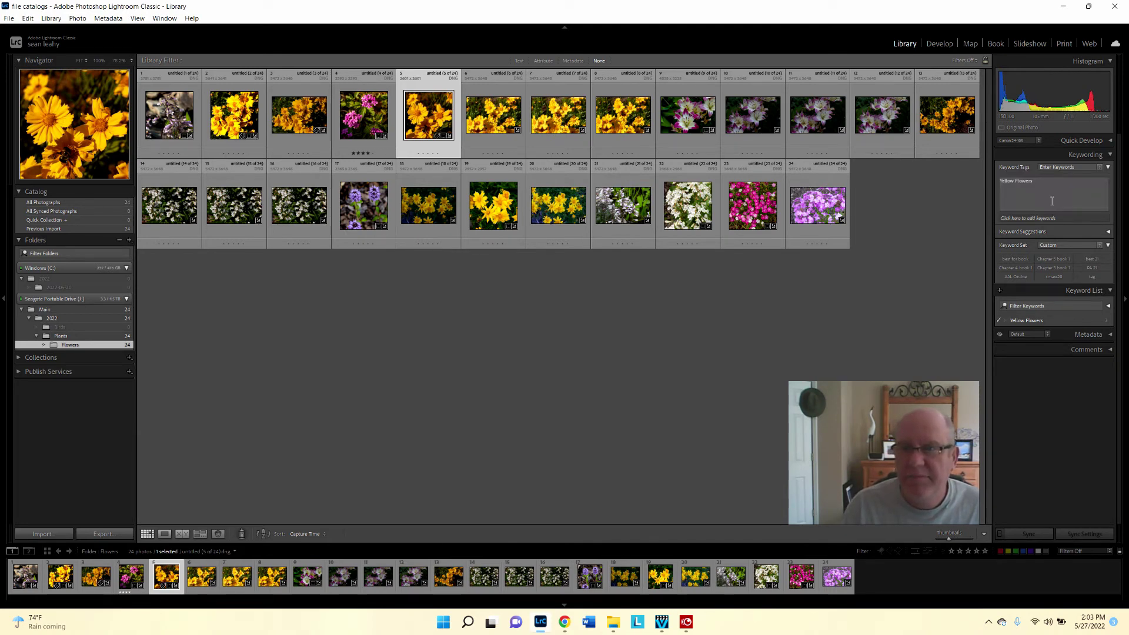
key("Right")
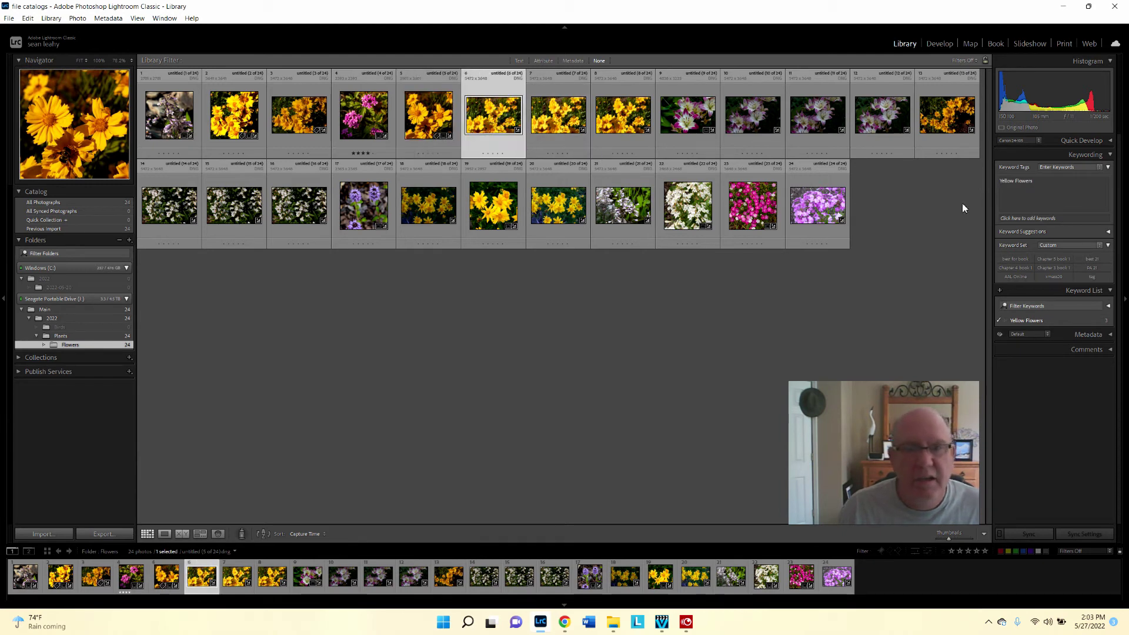
left_click(1031, 193)
type("yellow")
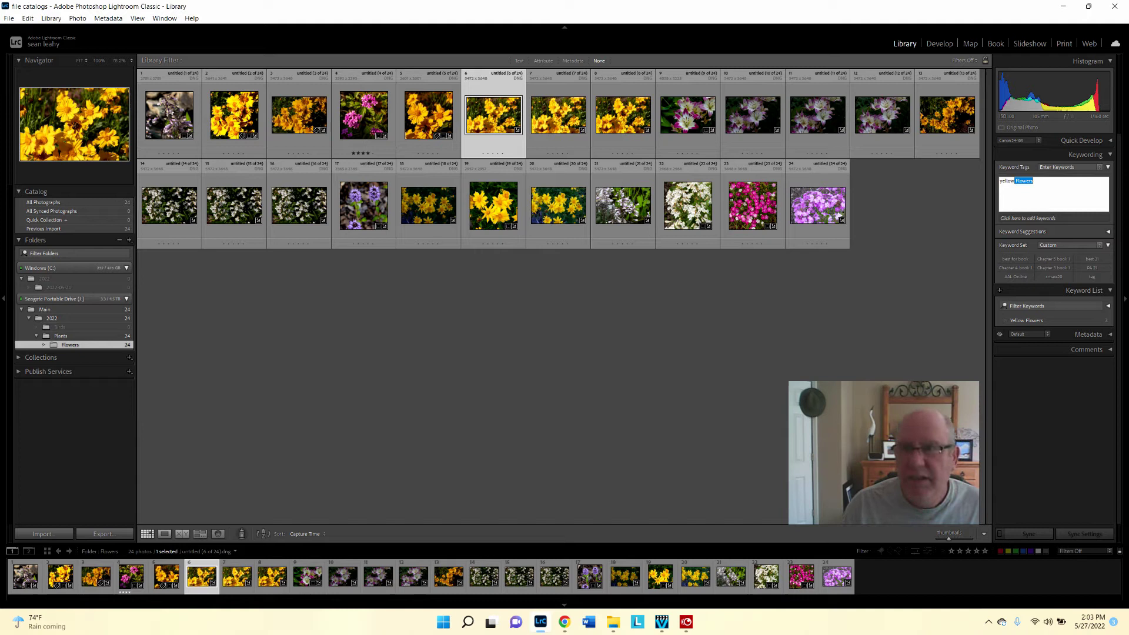
key("Tab")
key("Return")
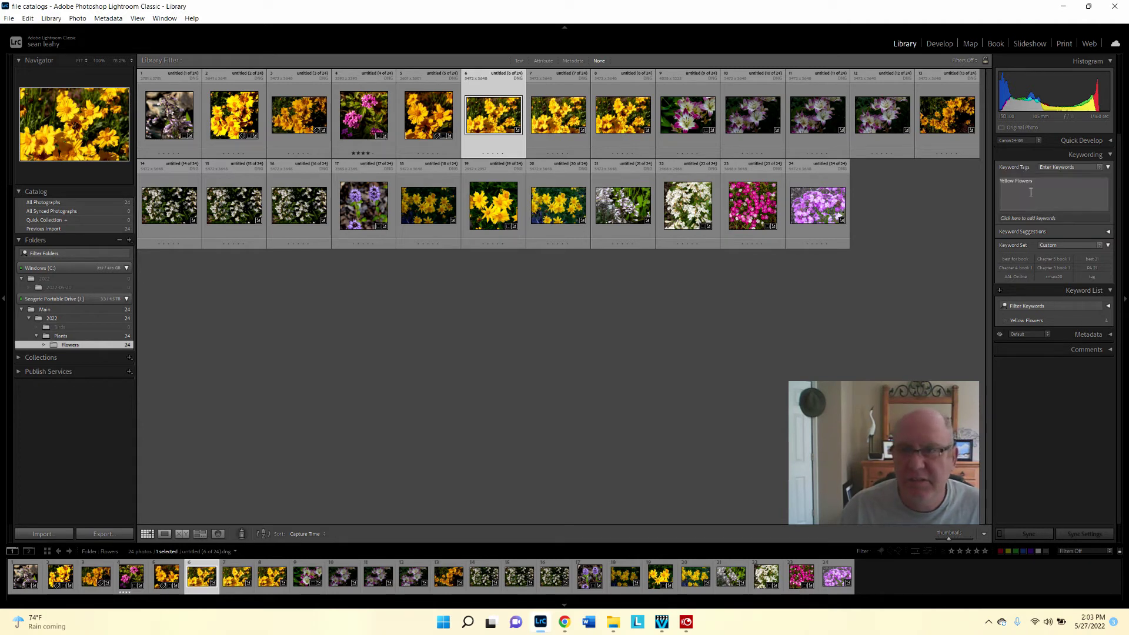
Tag the magenta flower photo with Pink Flowers and start keywording the starred pink photo
left_click(753, 206)
left_click(1046, 194)
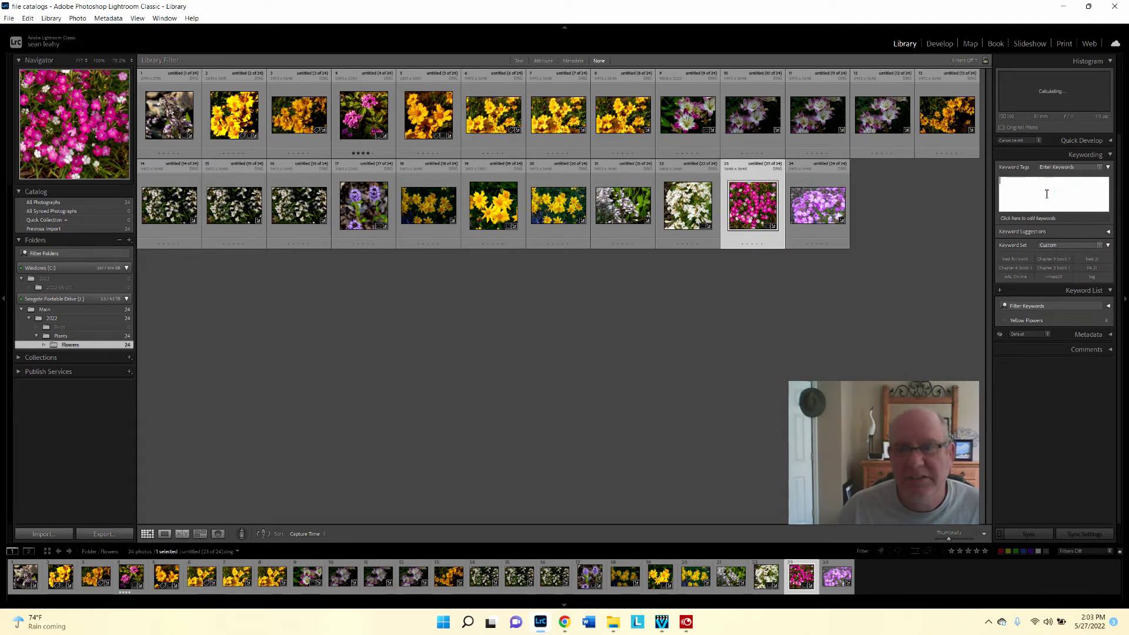
type("Pinkpink")
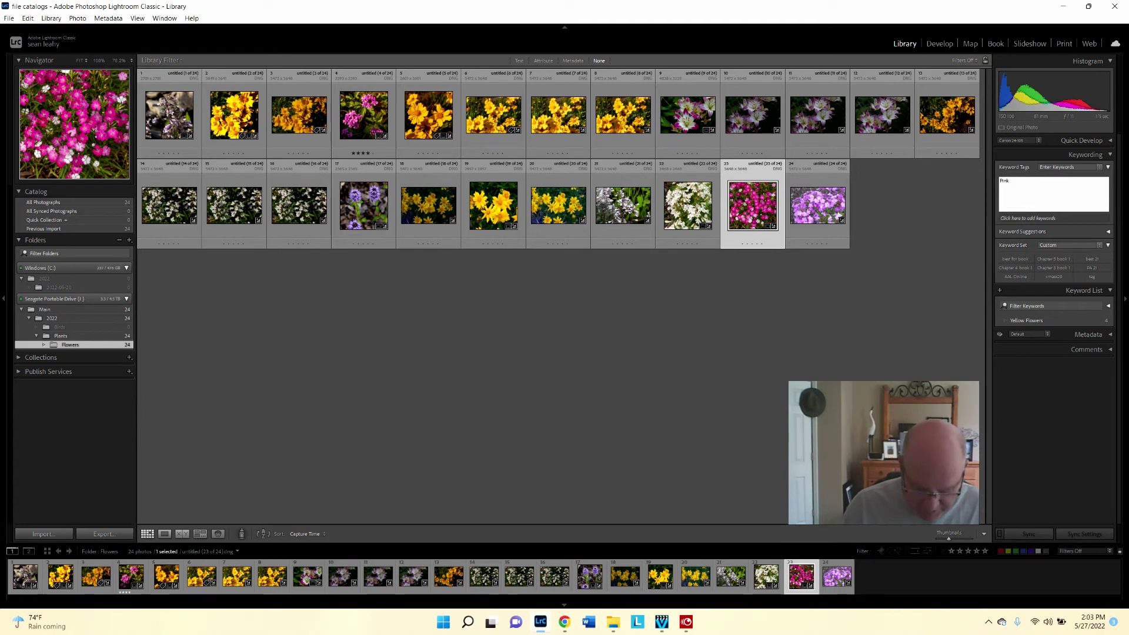
type(" Flowers")
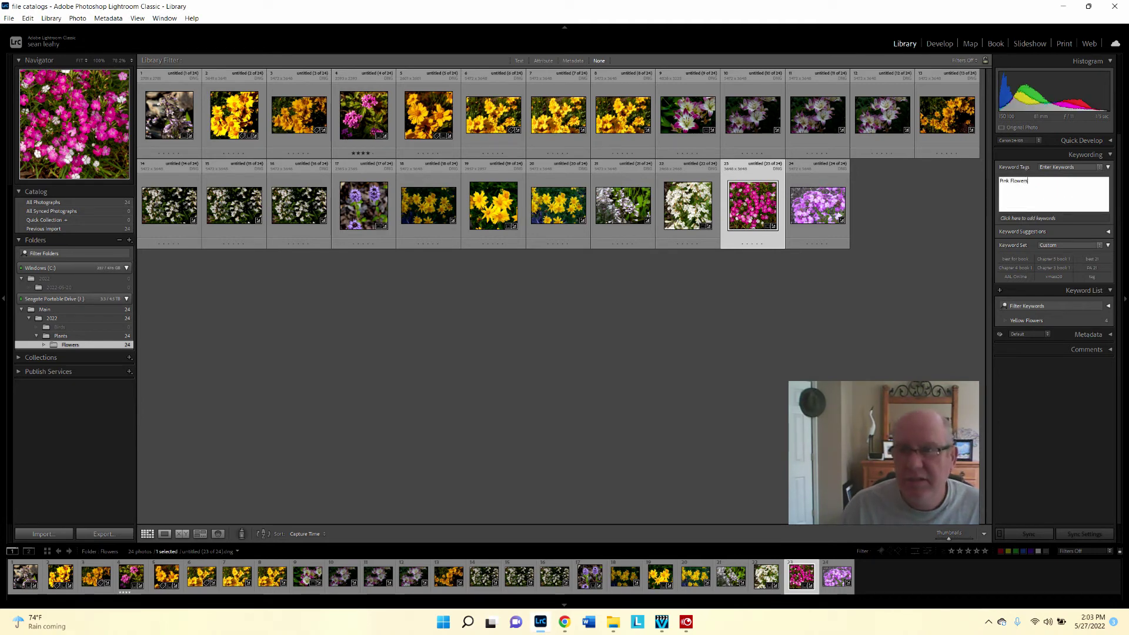
key("Return")
left_click(378, 131)
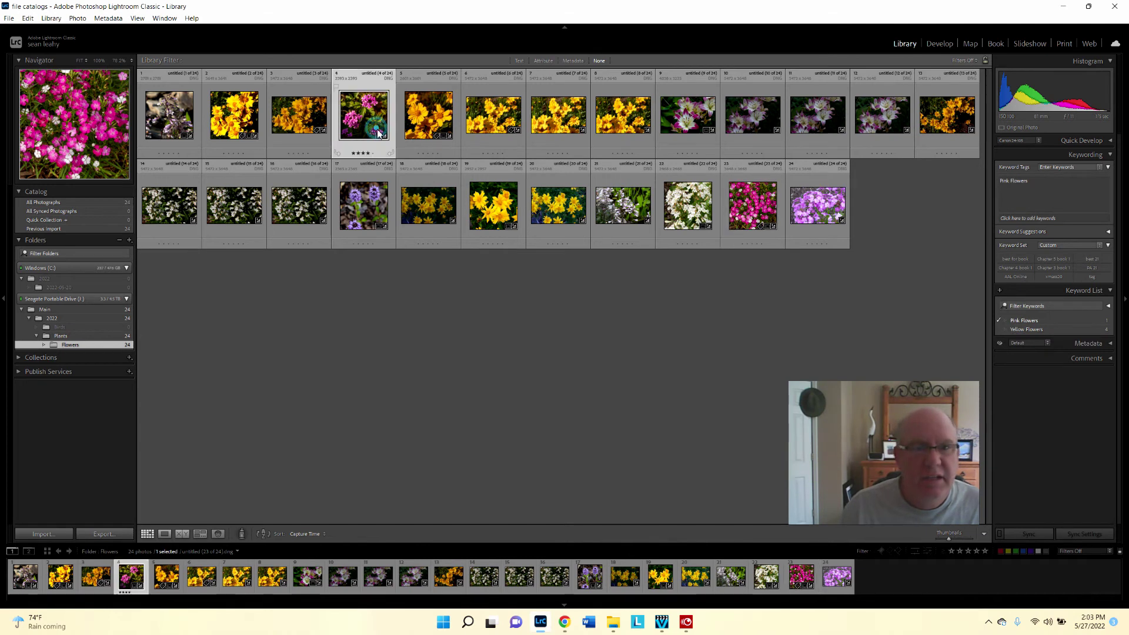
left_click(1050, 190)
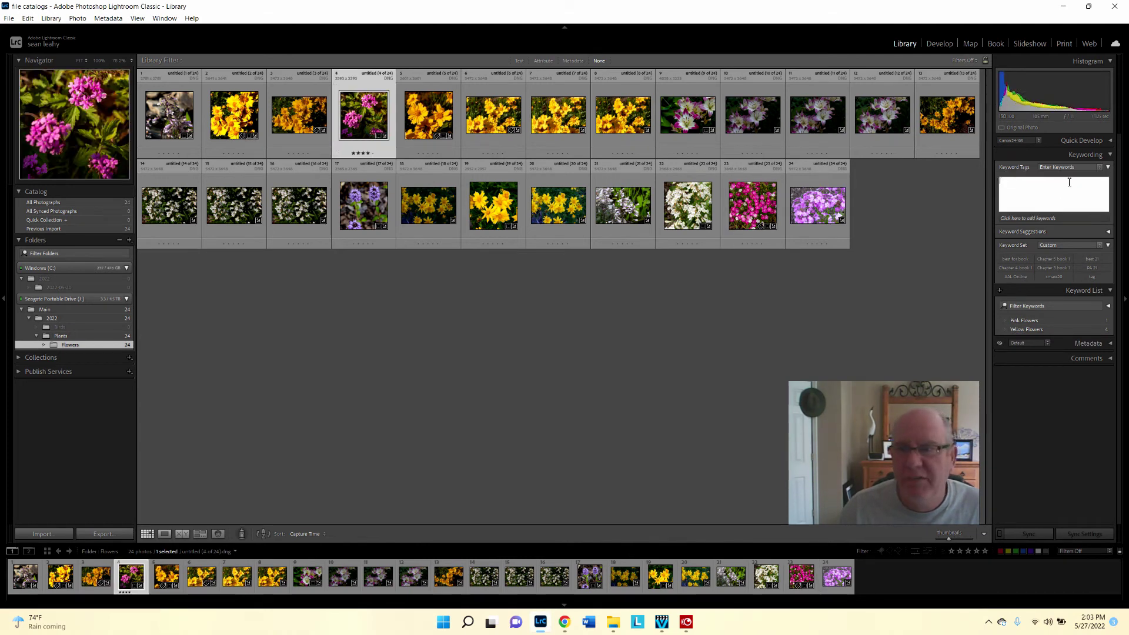
type("Pink Flowers")
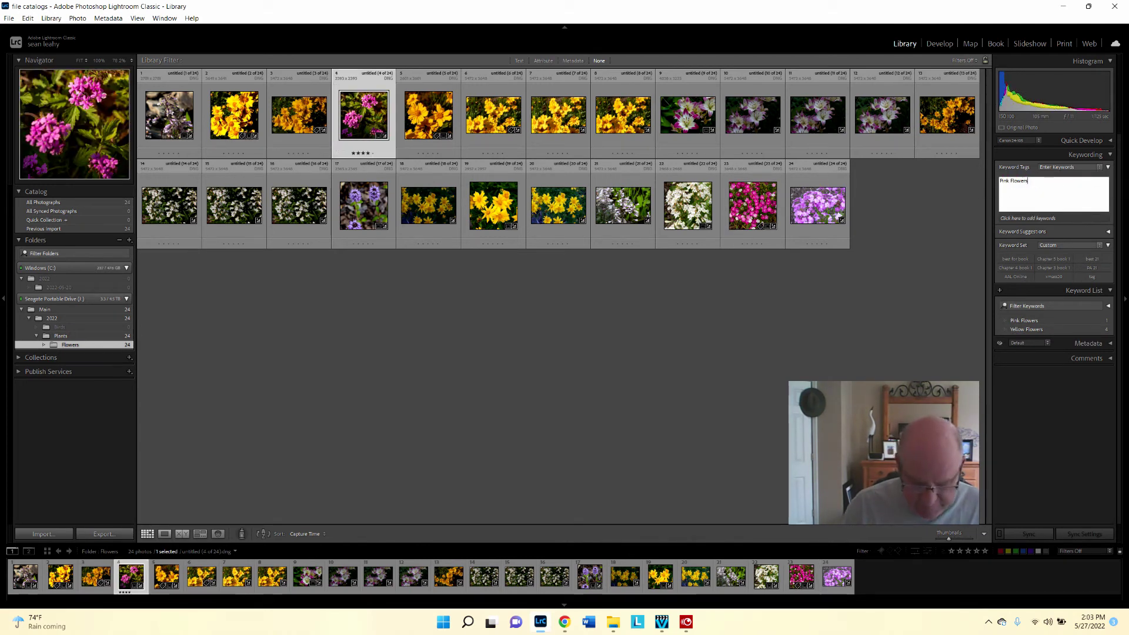
Commit Pink Flowers on the second photo and filter the grid to the Pink Flowers keyword
key("Return")
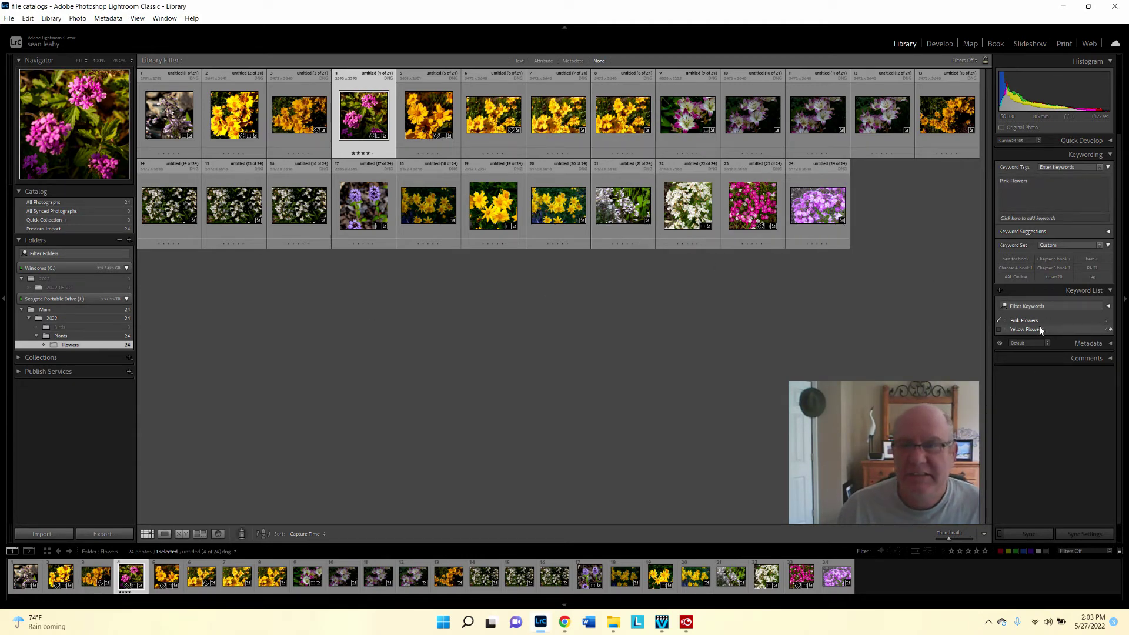
left_click(1110, 320)
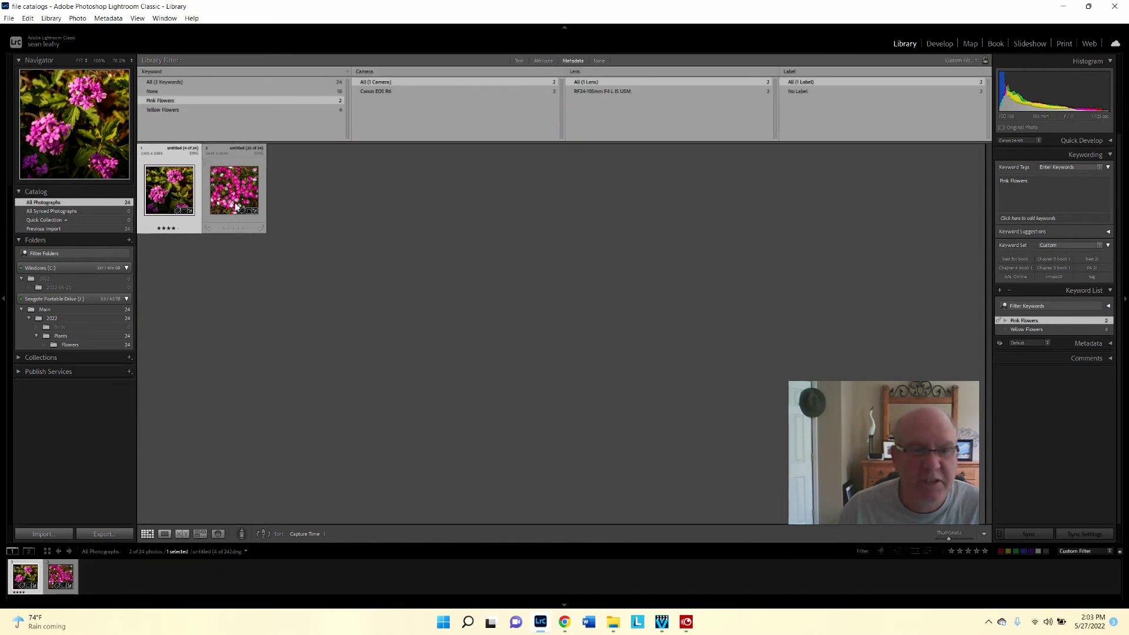
left_click(237, 207)
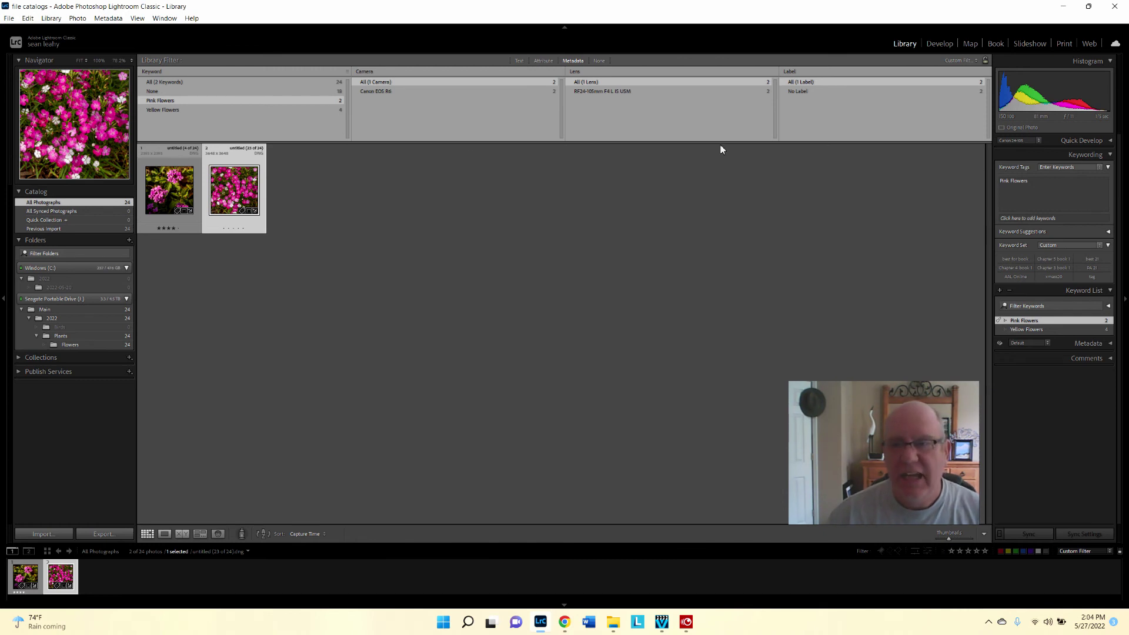
Return to the Flowers folder and bring up the white flower photo (22) in Loupe view
left_click(69, 345)
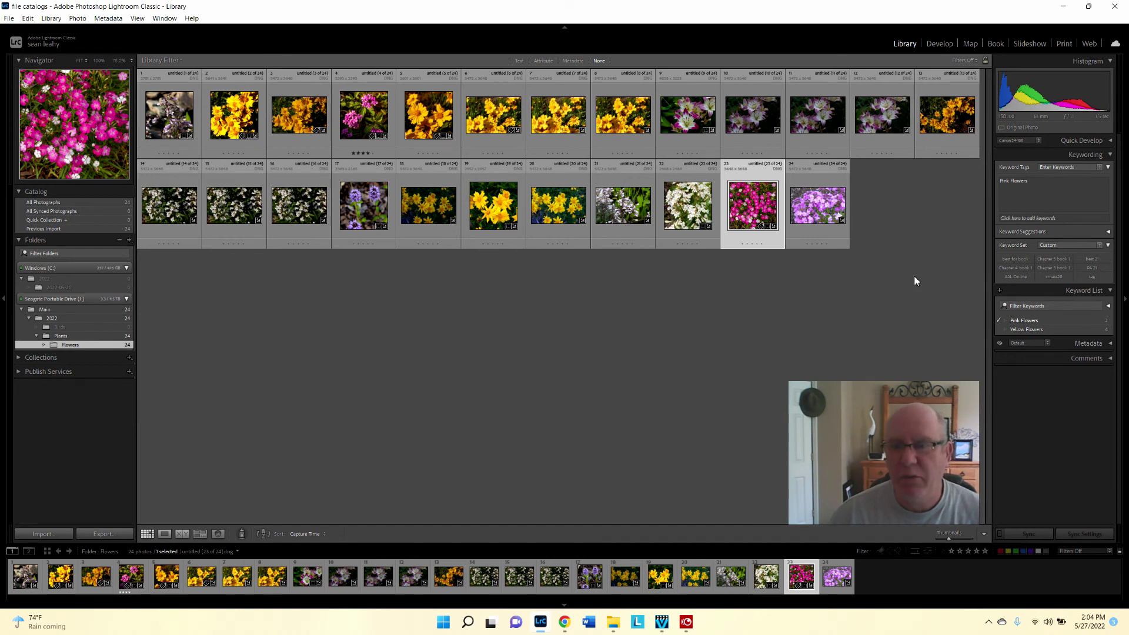
left_click(688, 212)
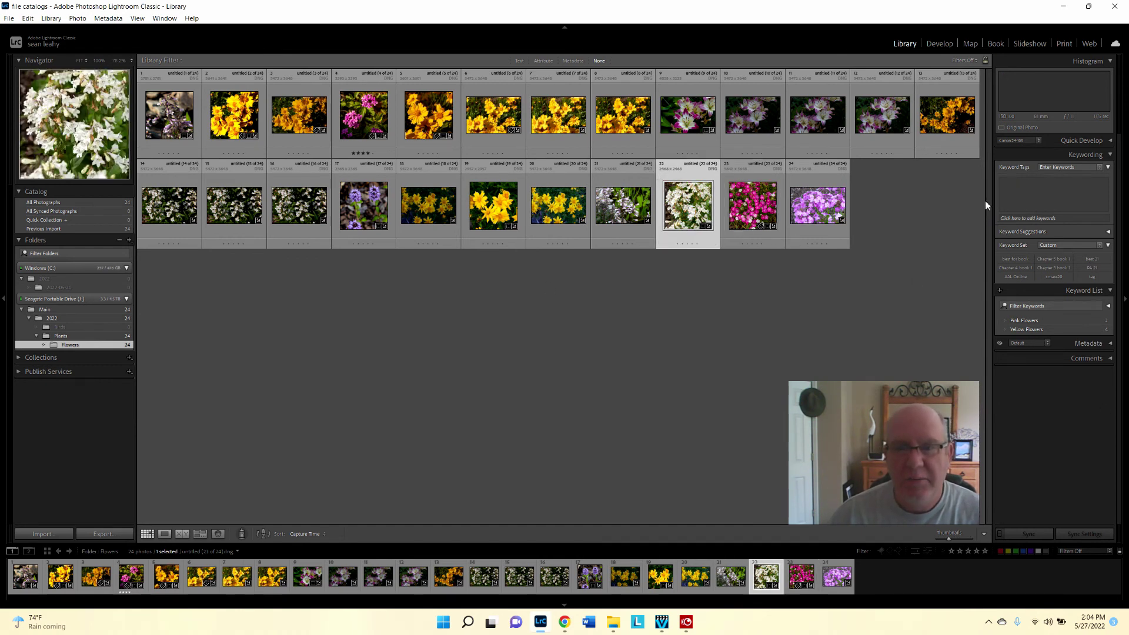
double_click(688, 205)
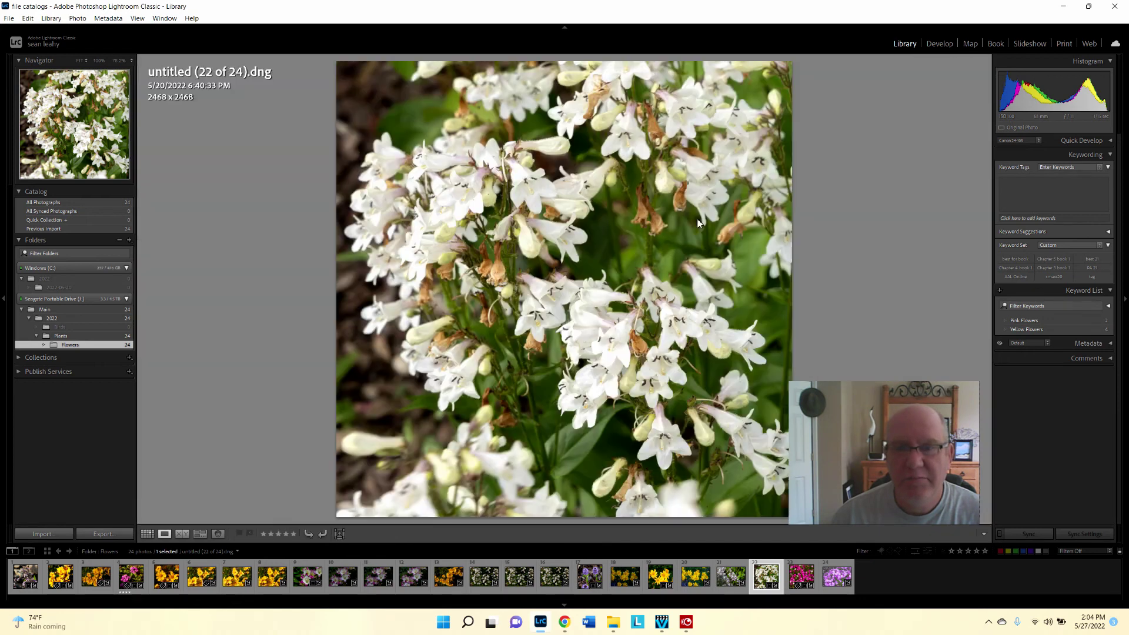
Tag the white flower photo with the keywords 'white Flowers' and 'Back Yard Flowers'
left_click(1016, 184)
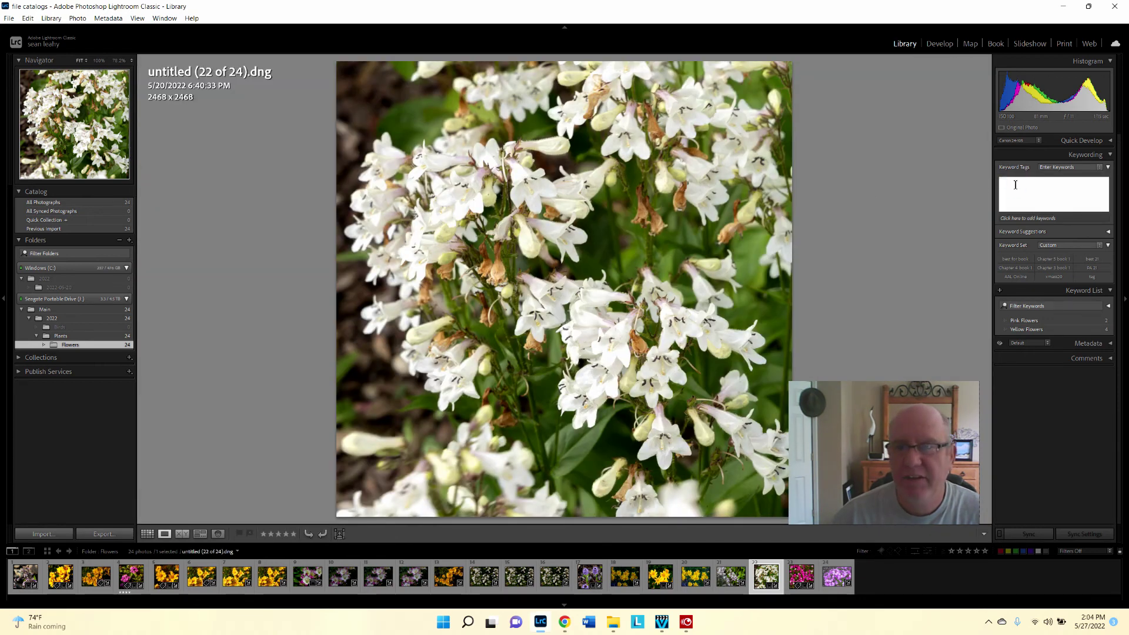
type("whit")
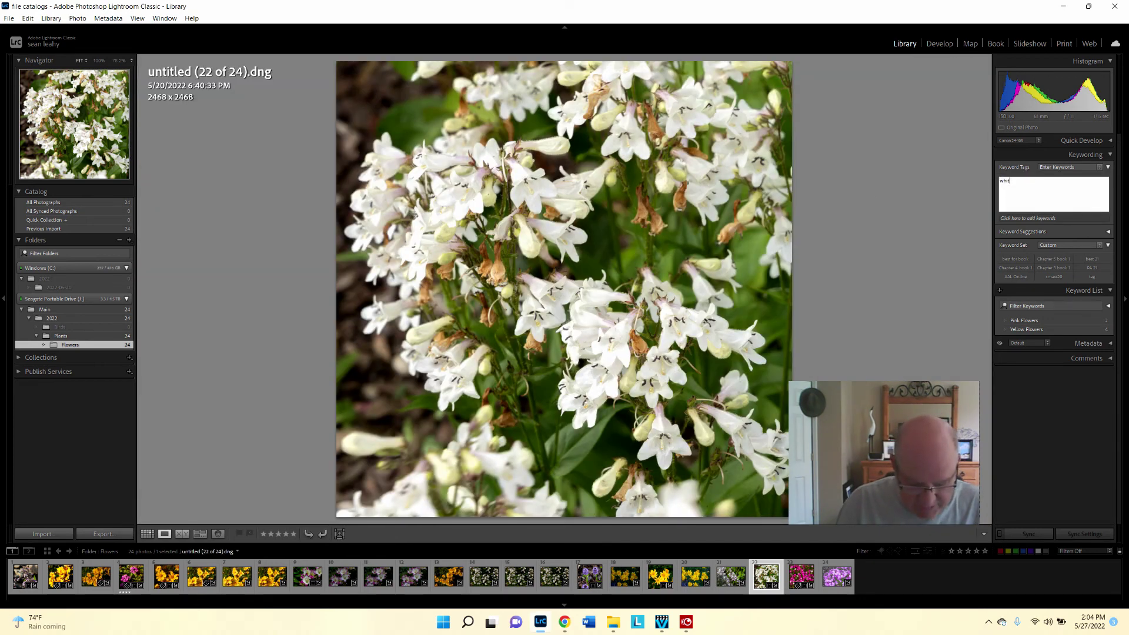
type("e Flowers")
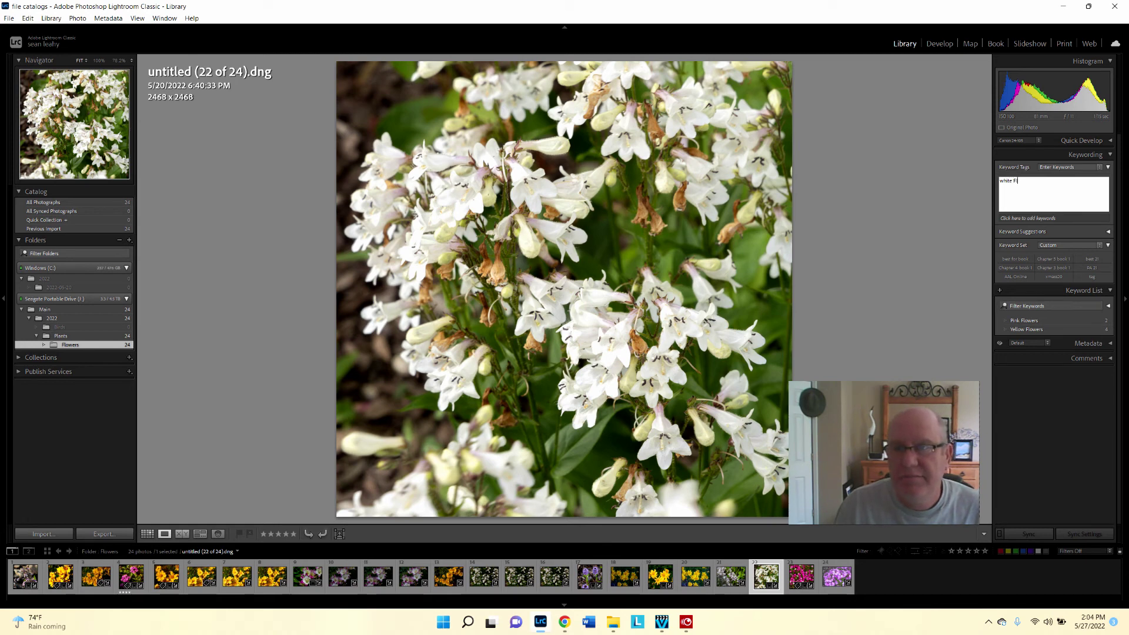
key("Return")
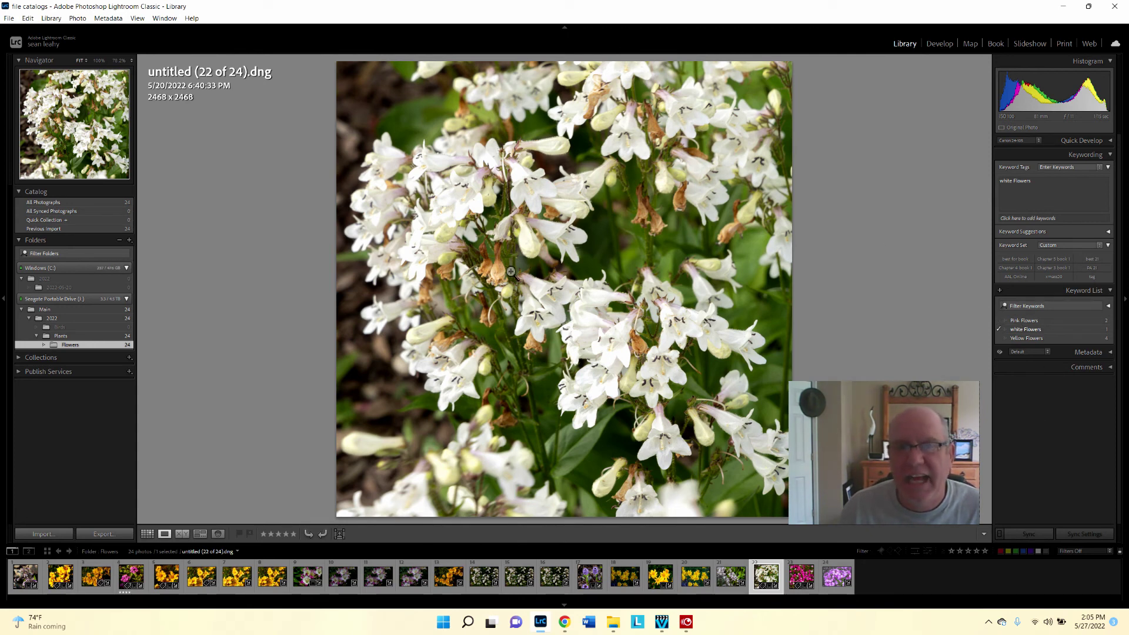
left_click(1053, 190)
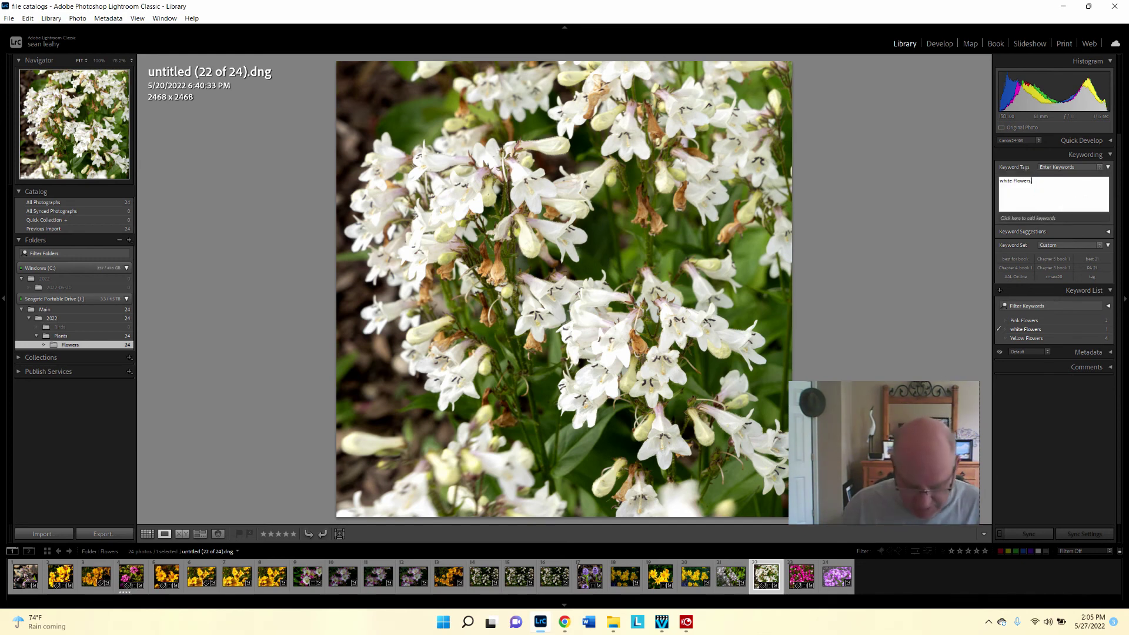
type(",Back Yard")
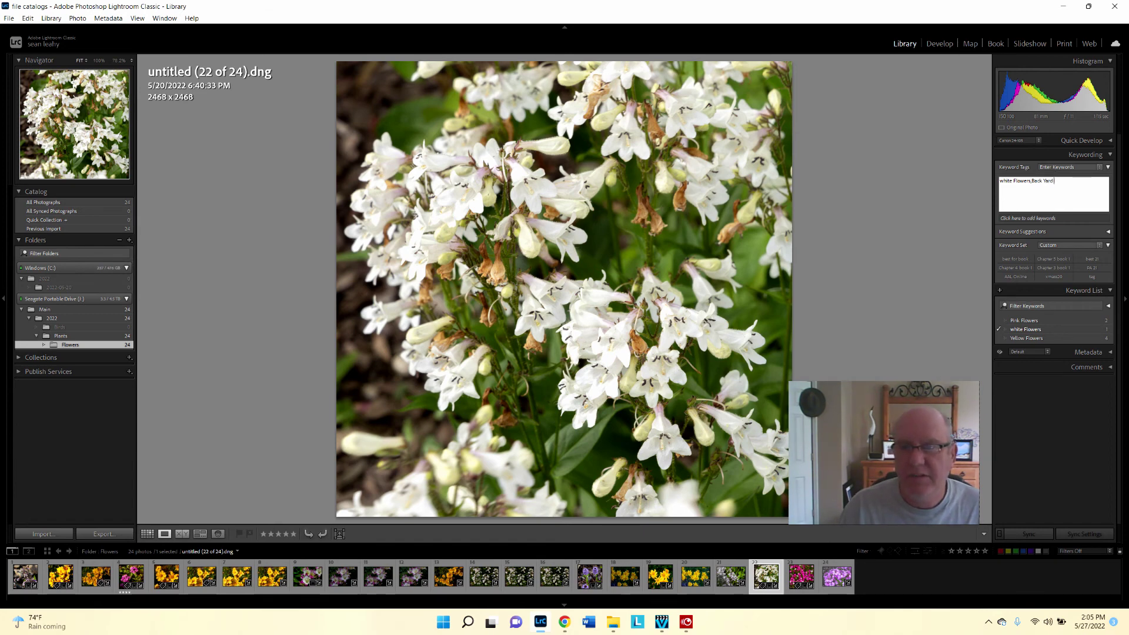
type("rs")
key("Return")
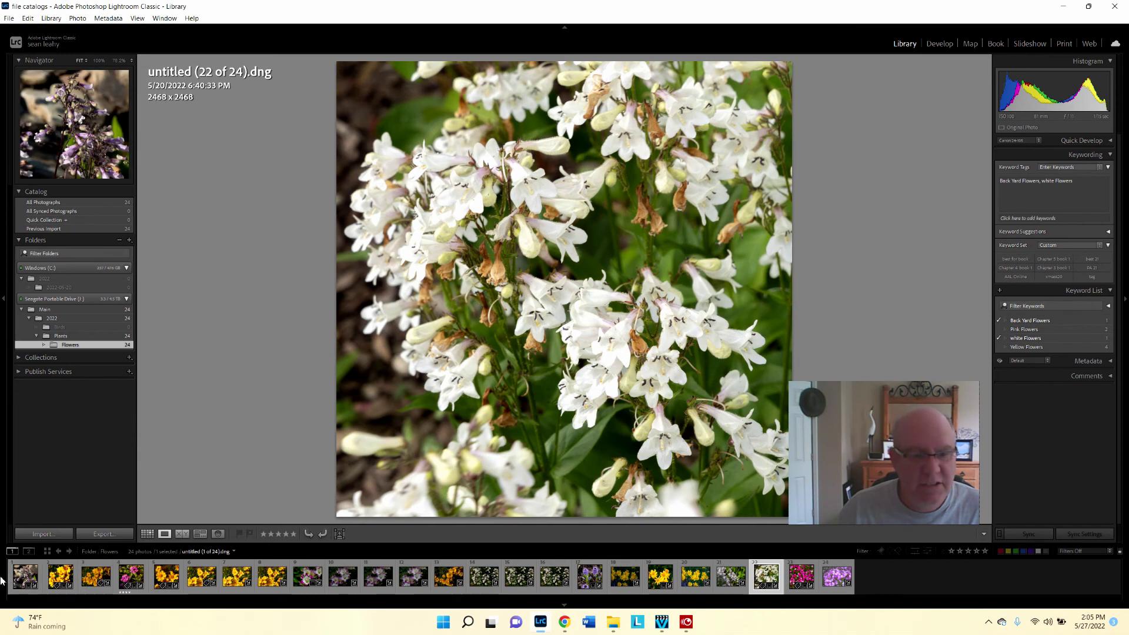
Tag the purple flower photo with the 'Back Yard Flowers' keyword
left_click(25, 576)
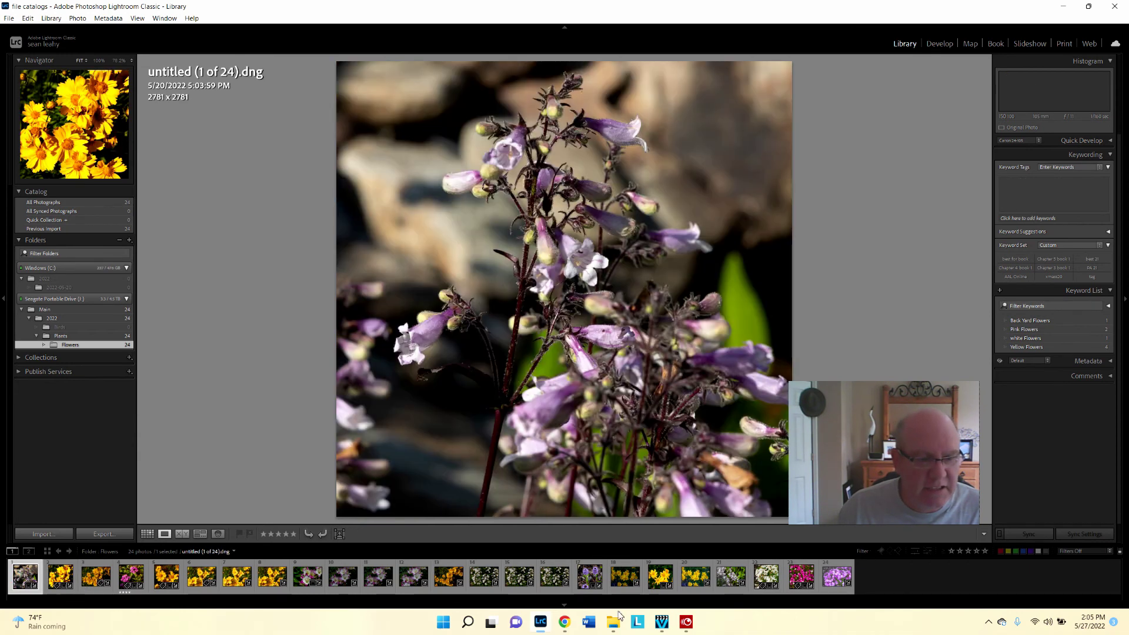
left_click(842, 578, "shift")
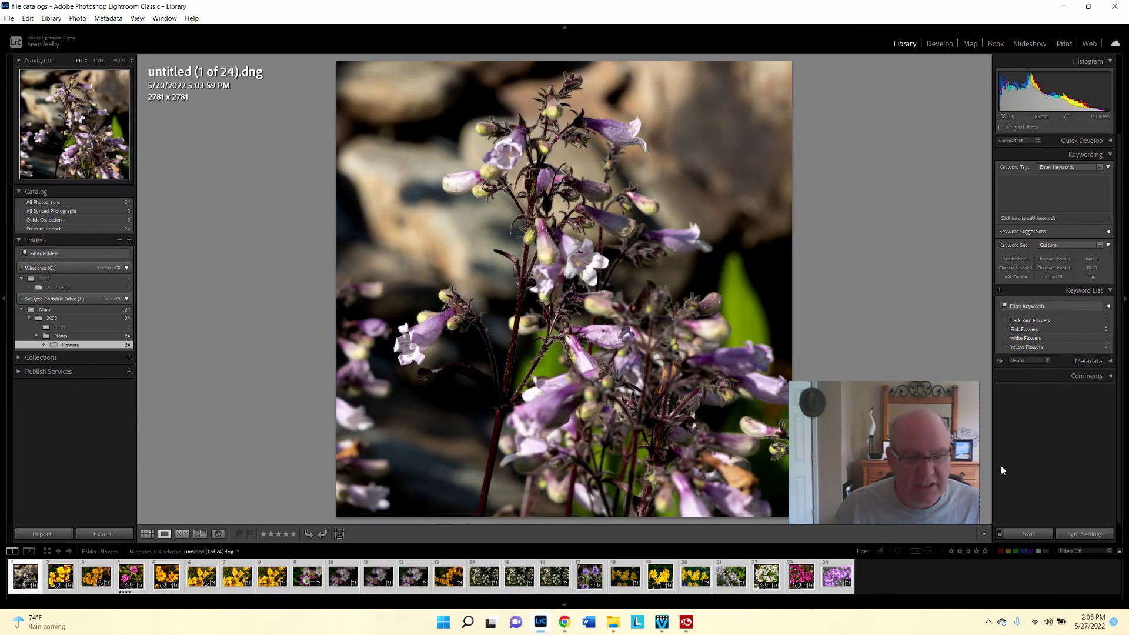
left_click(1041, 194)
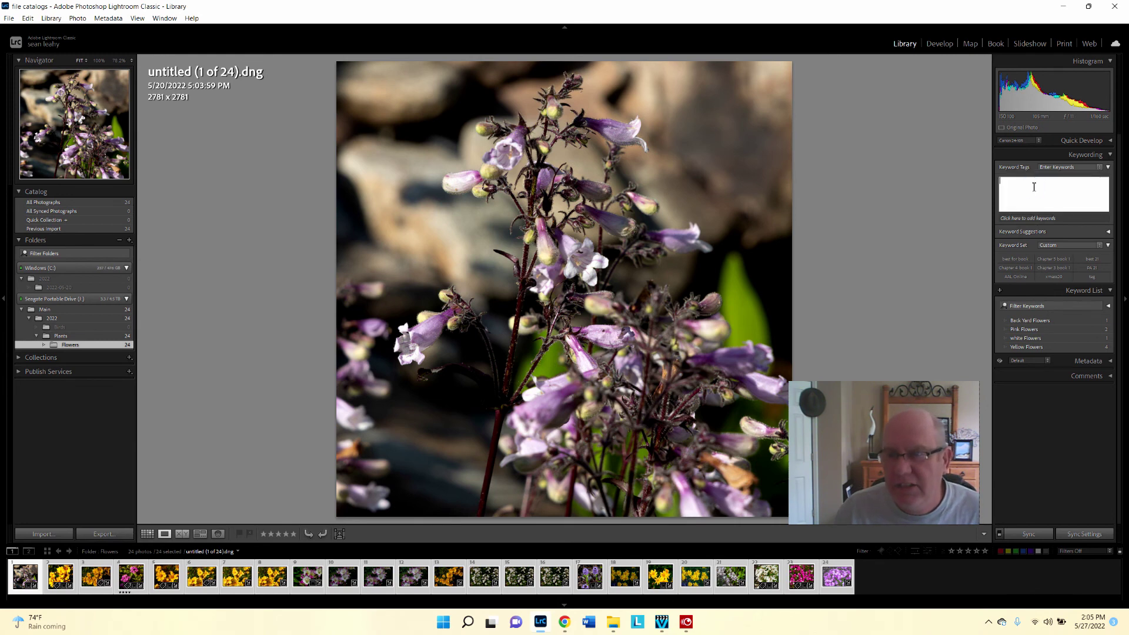
type("Back Yard Flowers")
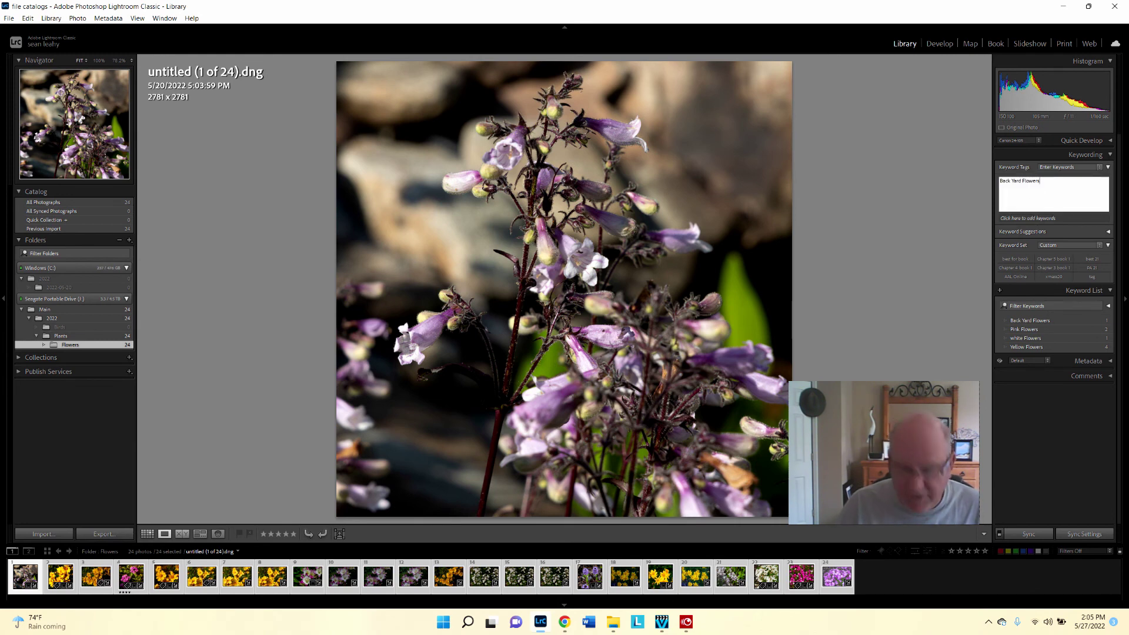
key("Return")
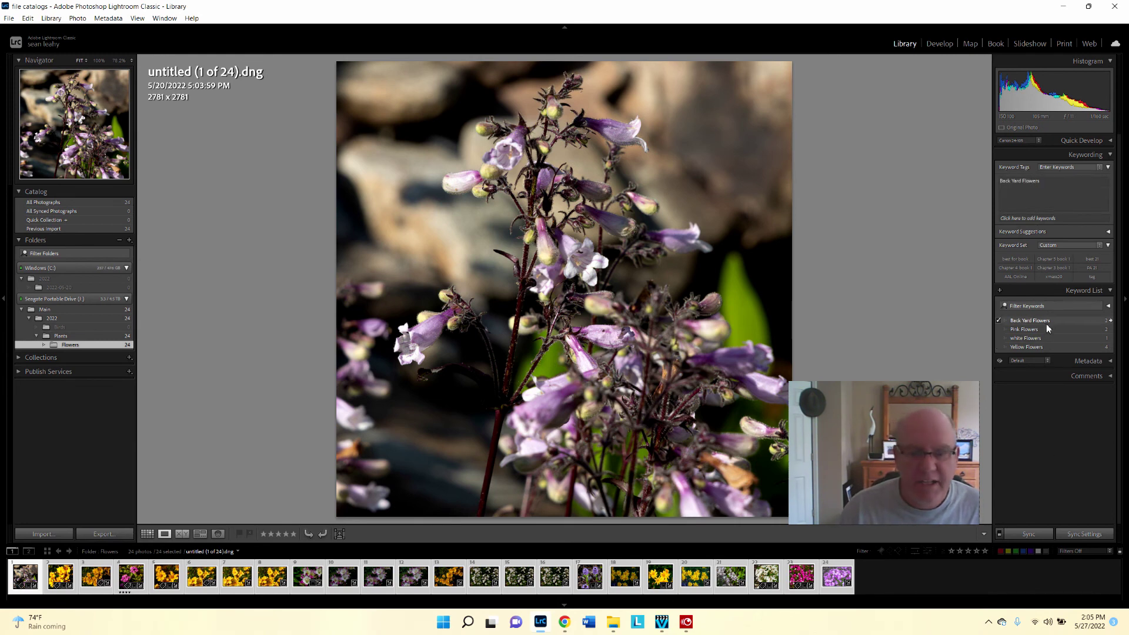
left_click(1050, 321)
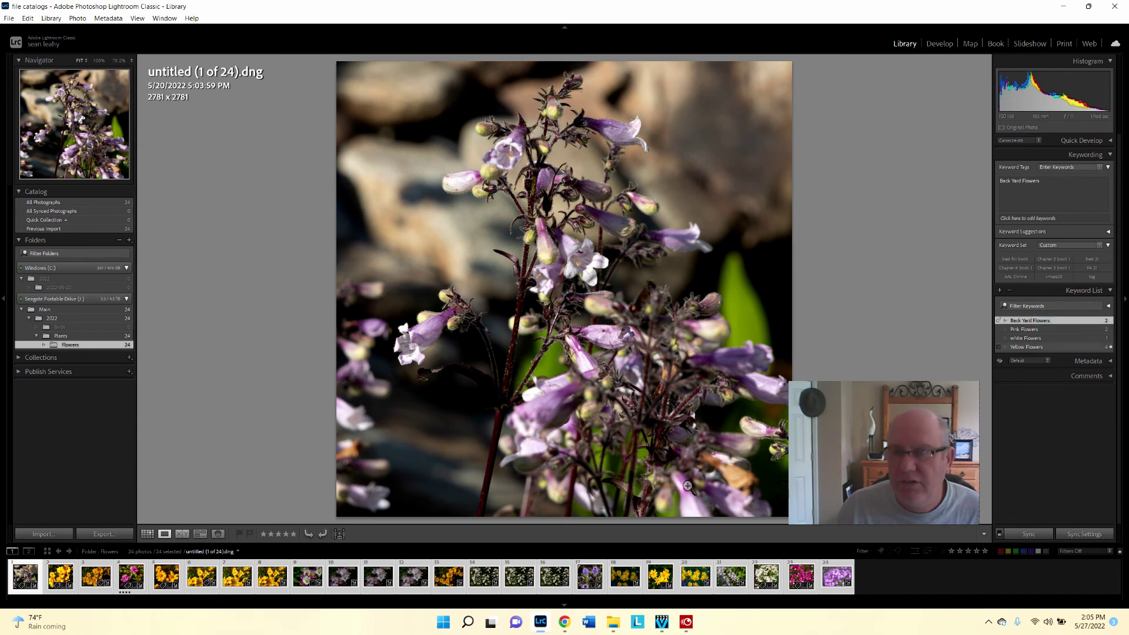
Tag the yellow flower photo with 'Back Yard Flowers' via the autocomplete suggestion
left_click(660, 576)
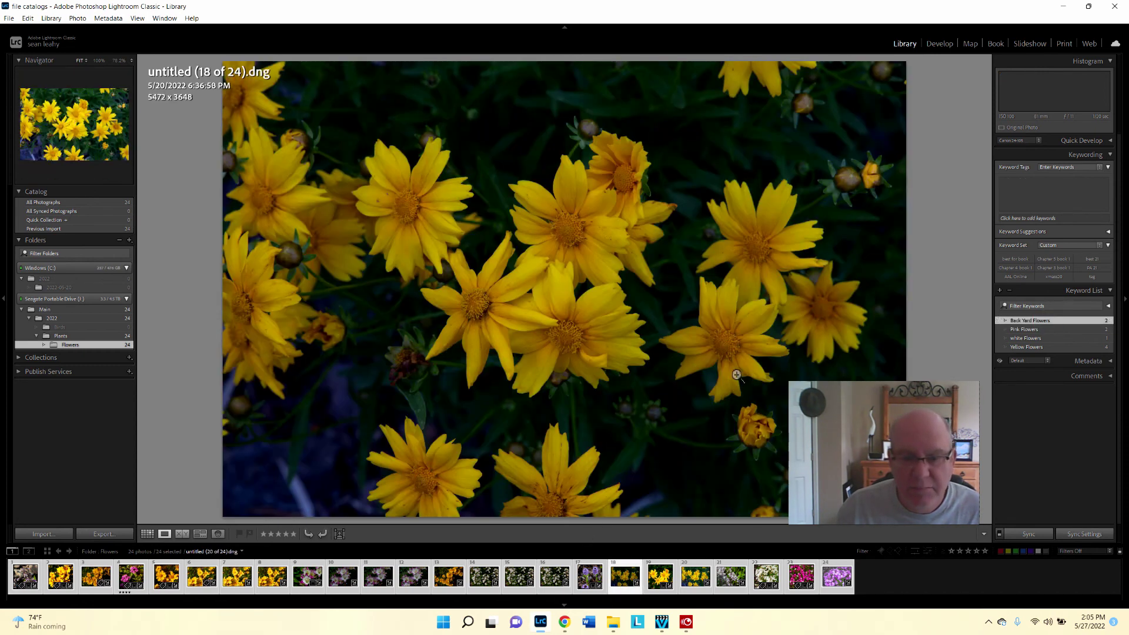
left_click(1011, 199)
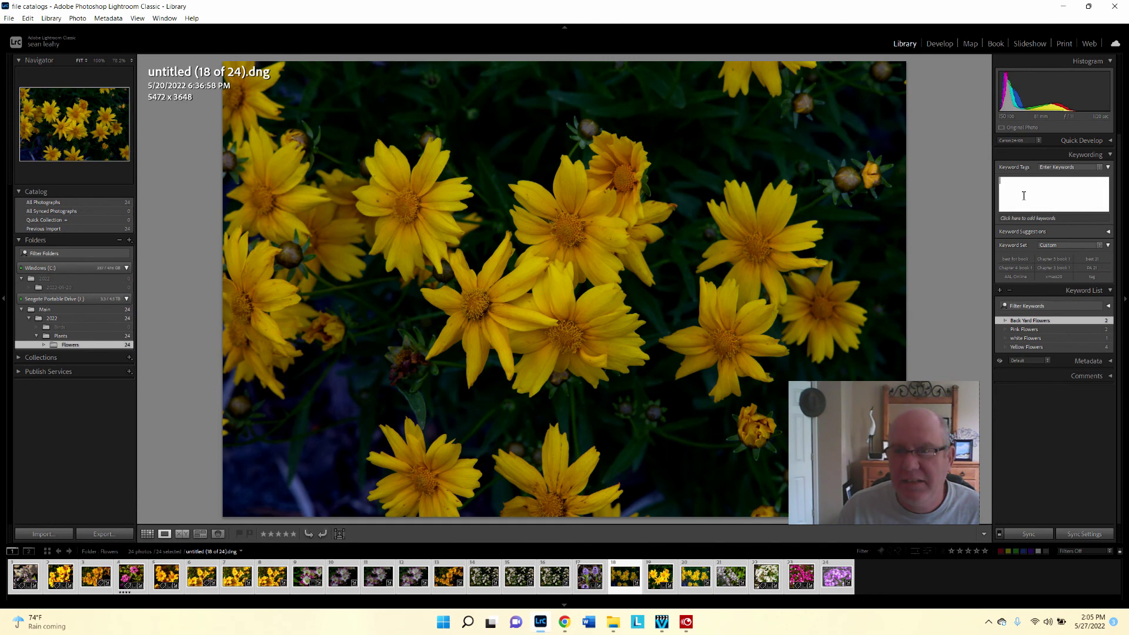
type("Ba")
key("Return")
key("Return")
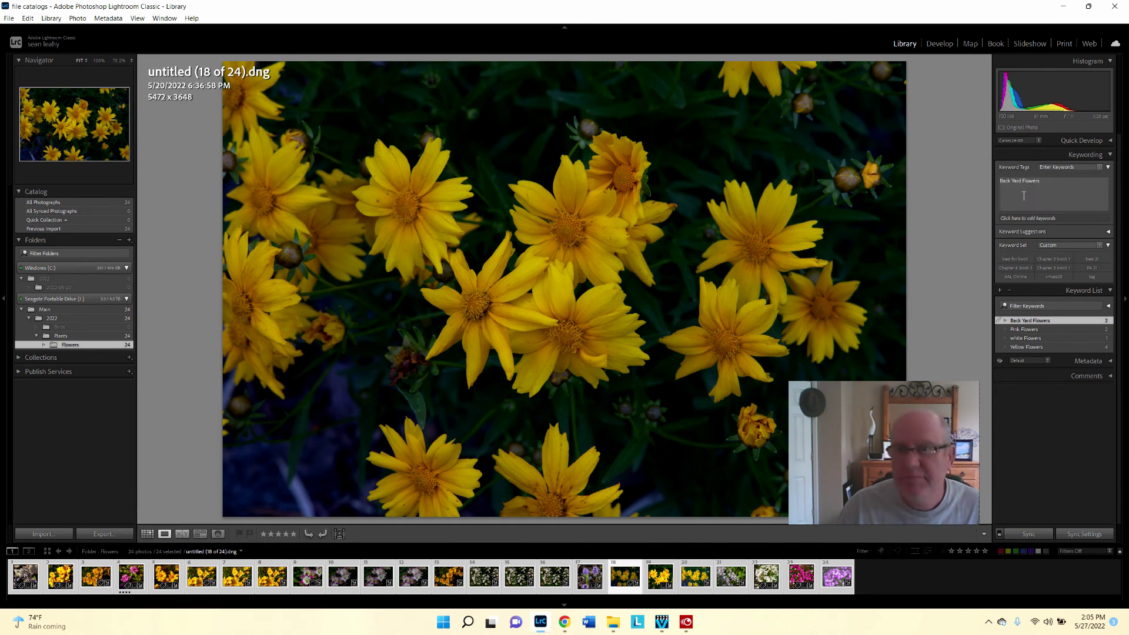
Filter to the three Back Yard Flowers photos and step through them, ending on the purple flower
left_click(1111, 320)
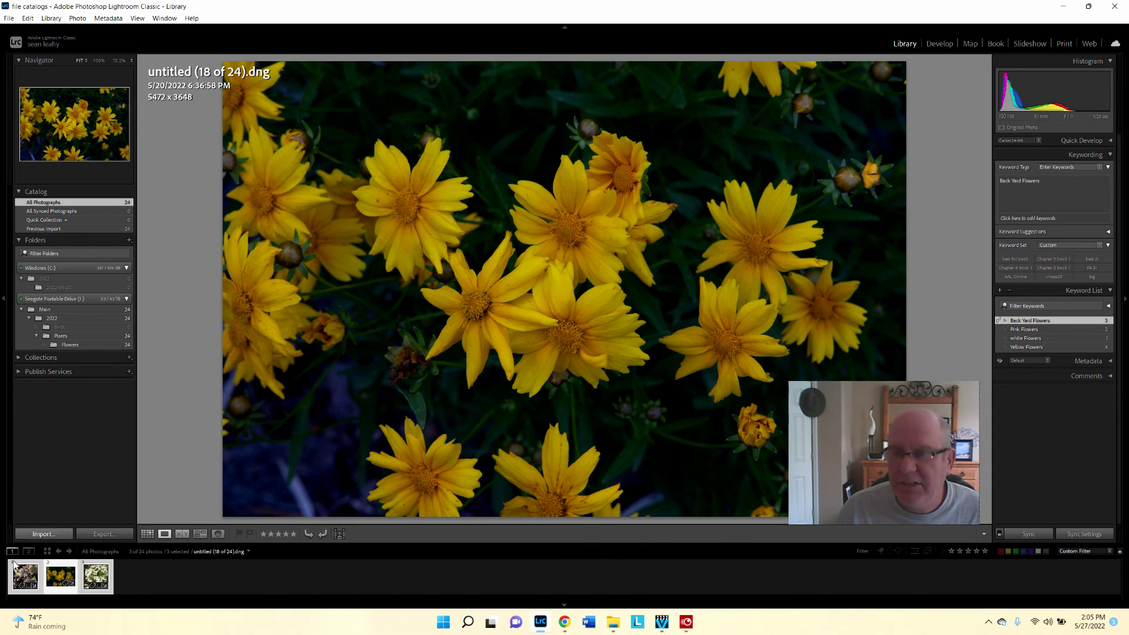
left_click(97, 575)
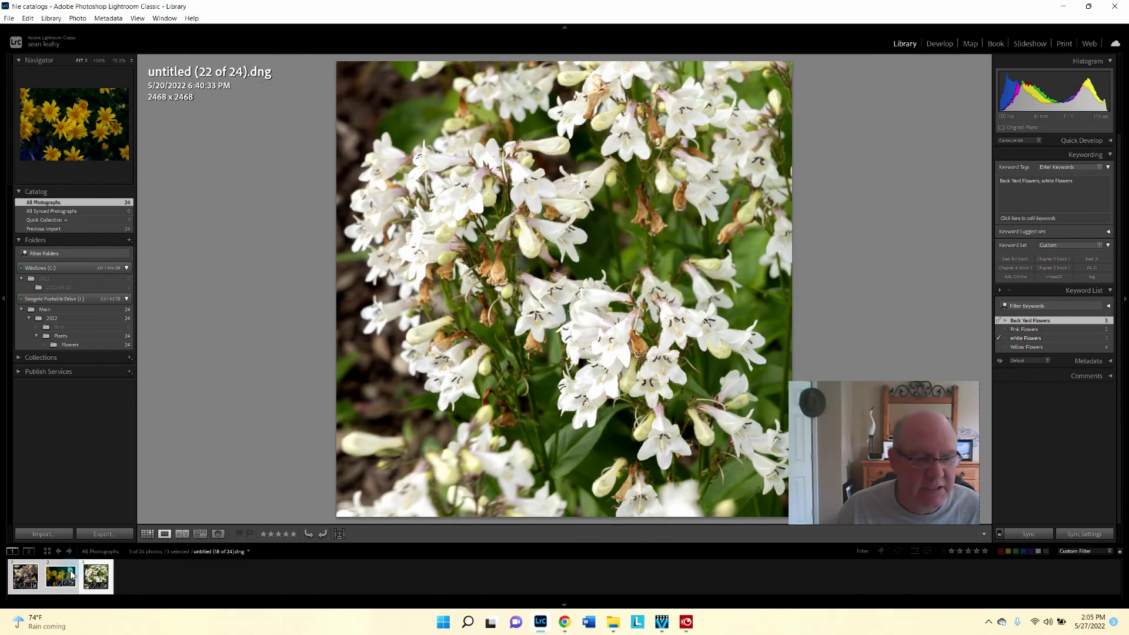
left_click(60, 575)
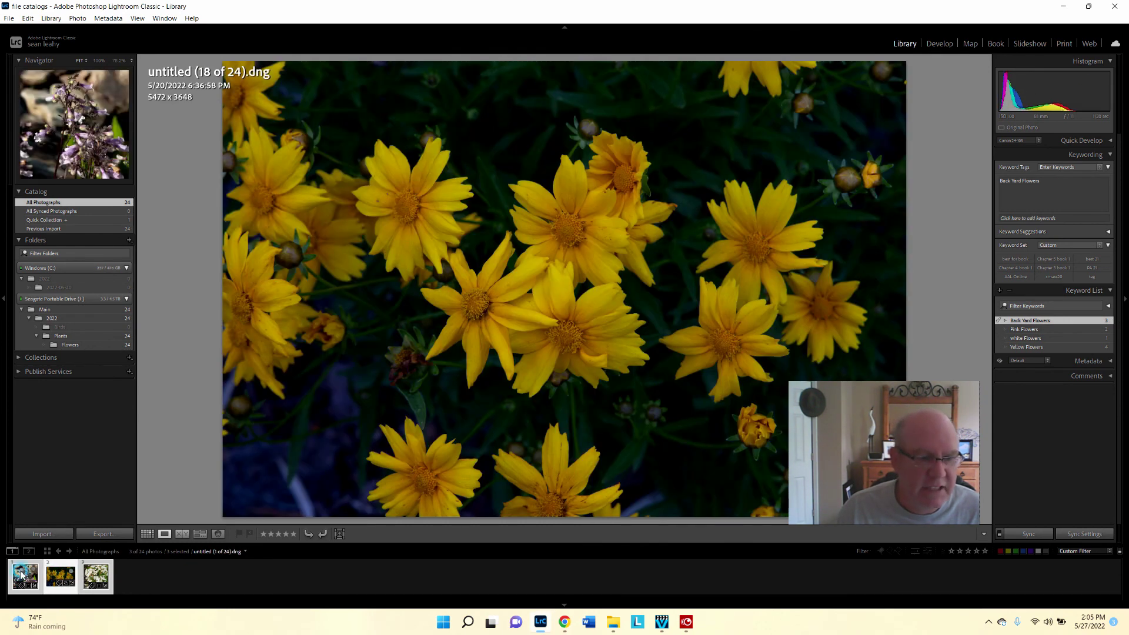
left_click(25, 575)
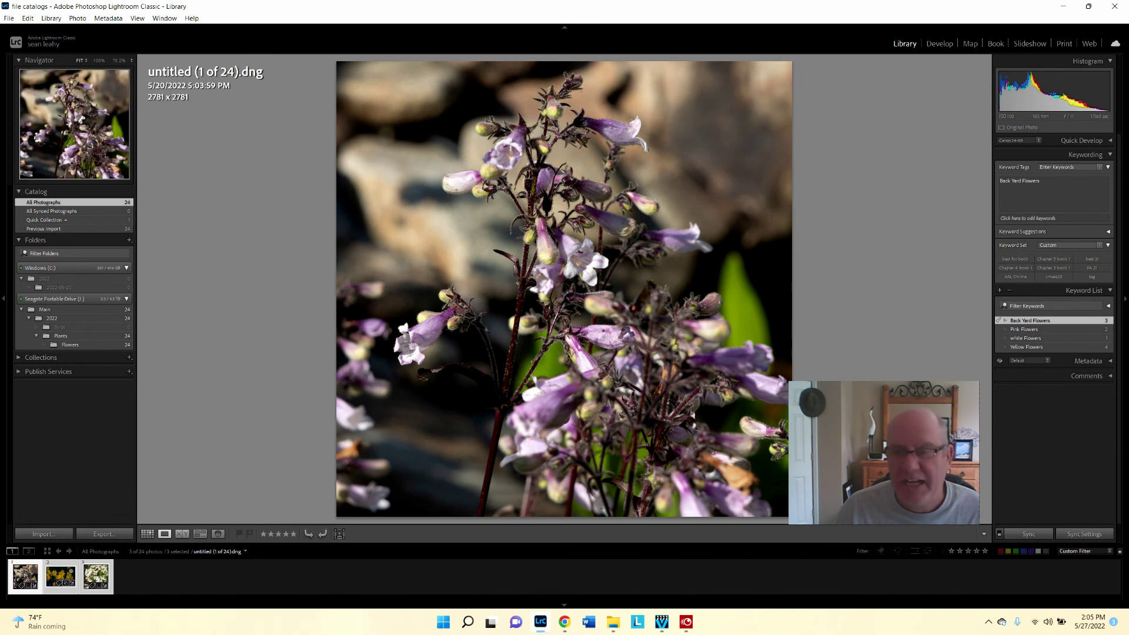